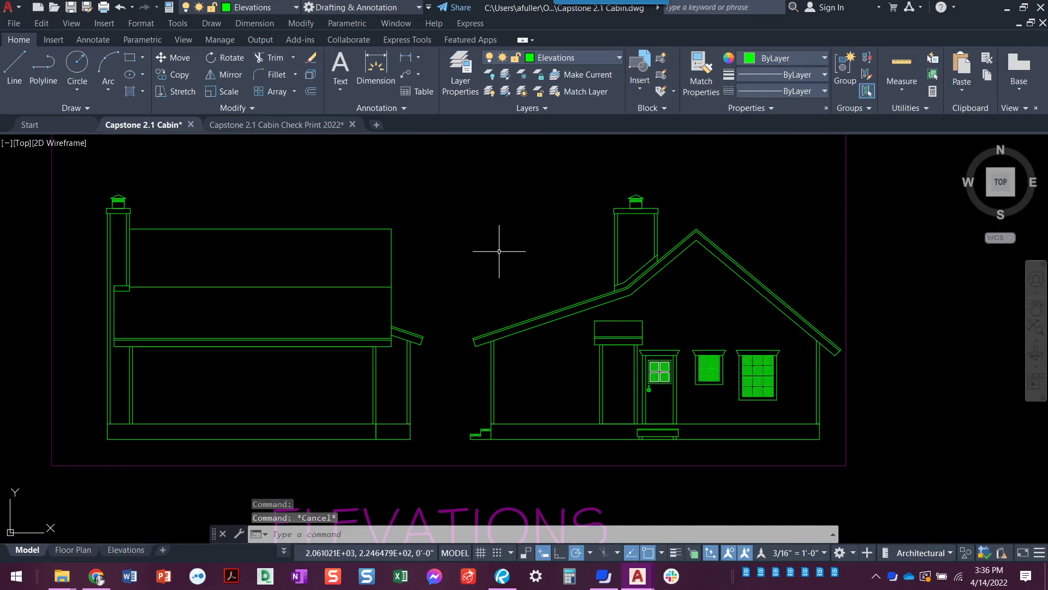
type("o")
Offset the side elevation's floor line 6'8" upward.
key("Return")
key("Return")
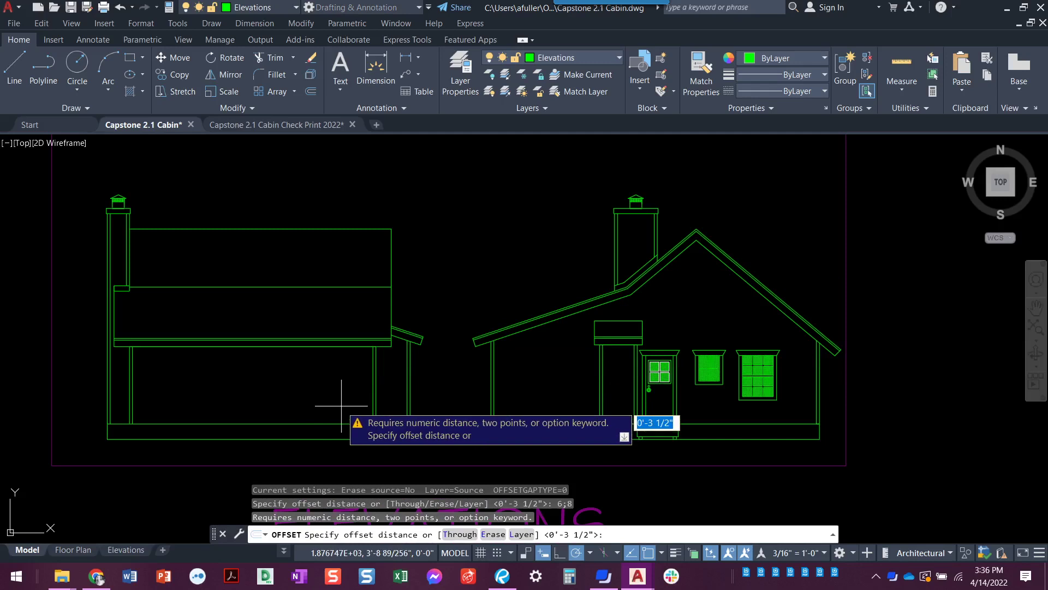
key("Escape")
type("6'8")
key("Return")
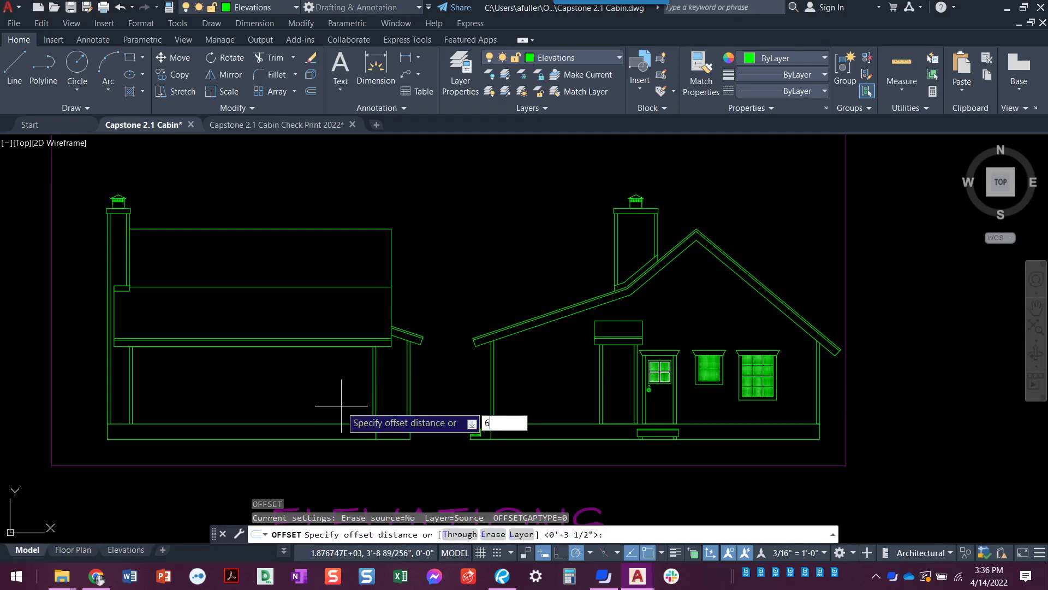
key("Return")
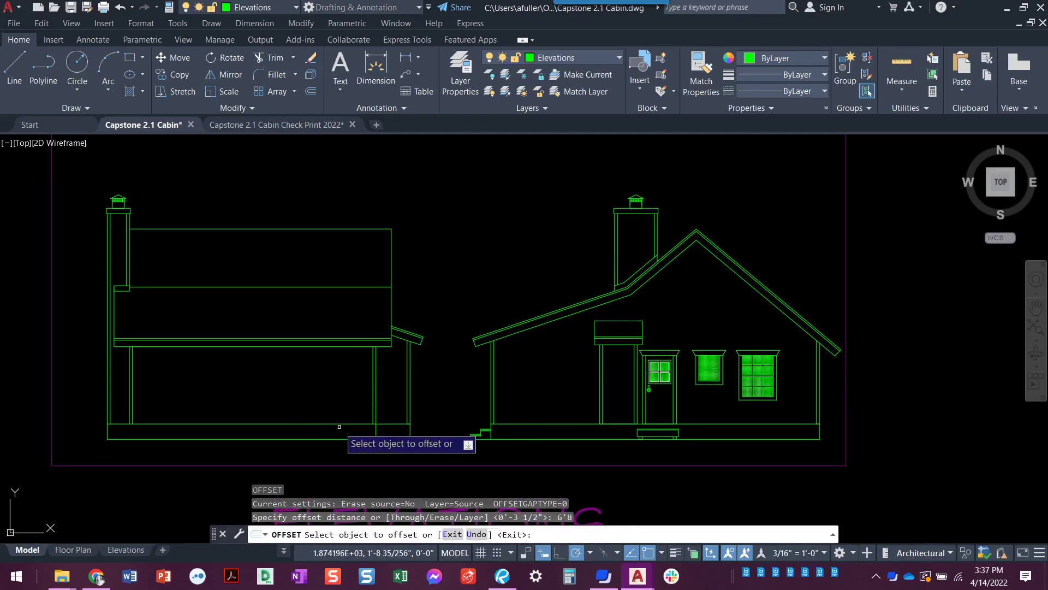
left_click(338, 426)
left_click(333, 392)
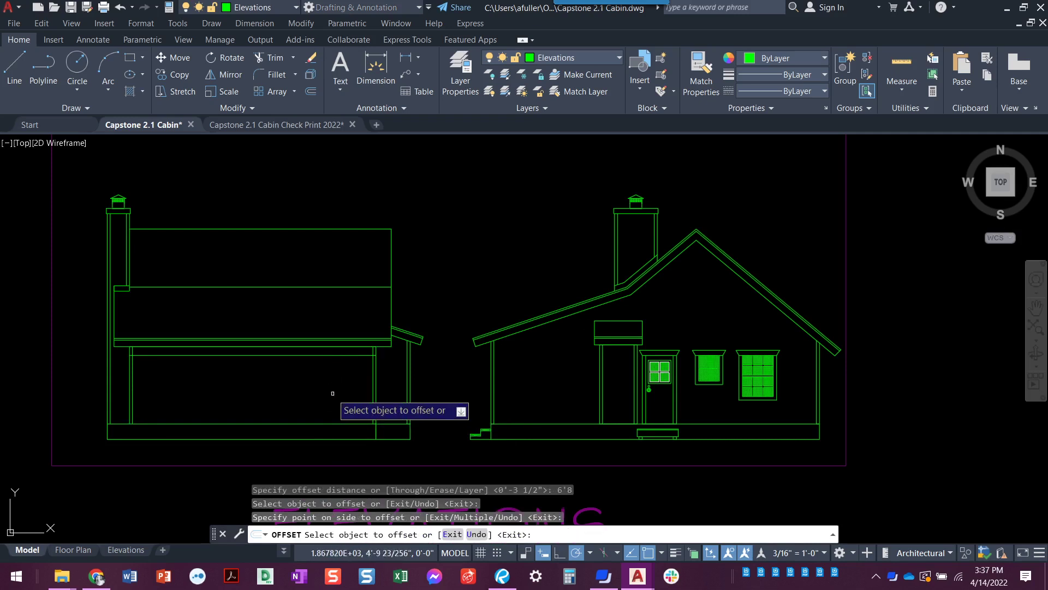
key("Escape")
Move the new line to the Construction layer and turn Construction back on.
left_click(312, 354)
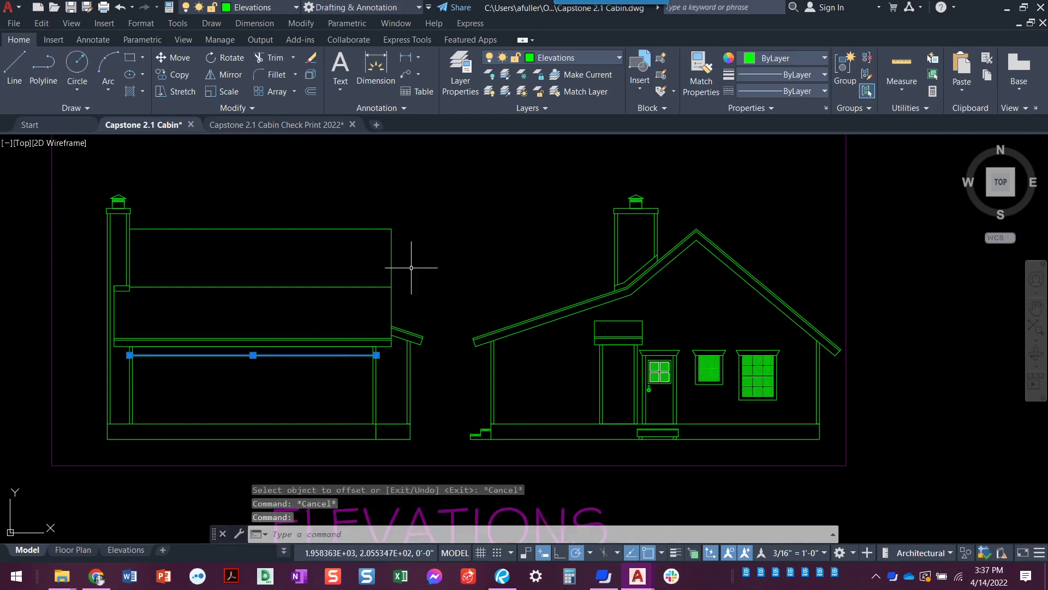
left_click(573, 54)
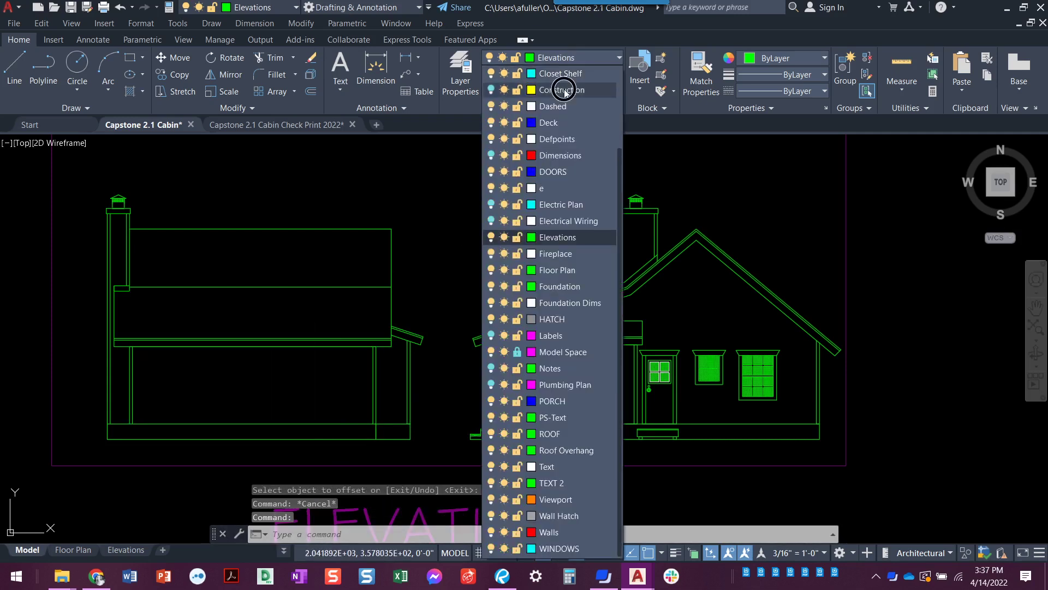
left_click(563, 91)
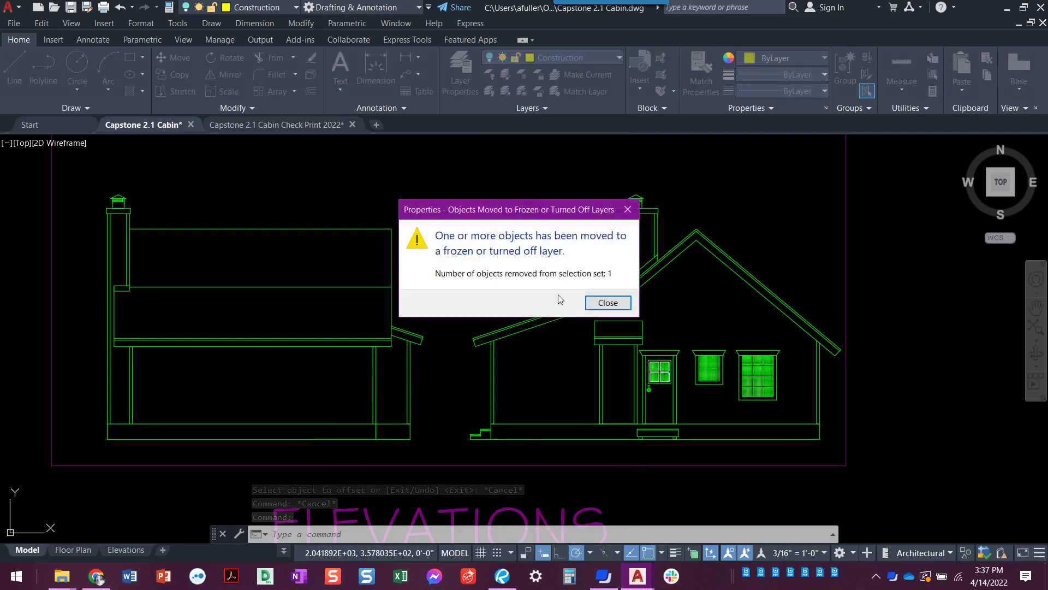
left_click(607, 303)
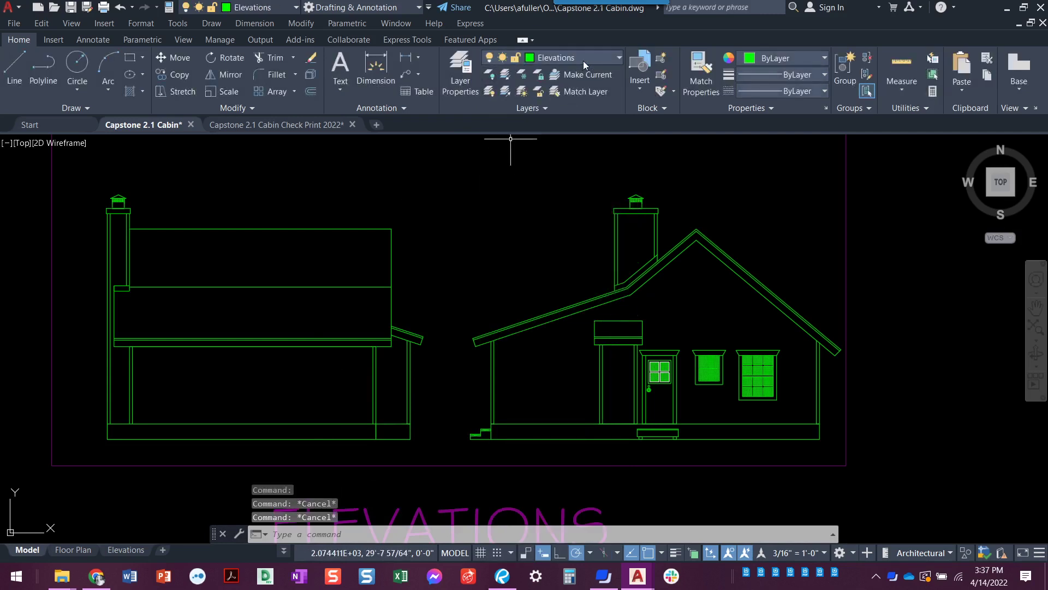
left_click(584, 60)
left_click(500, 93)
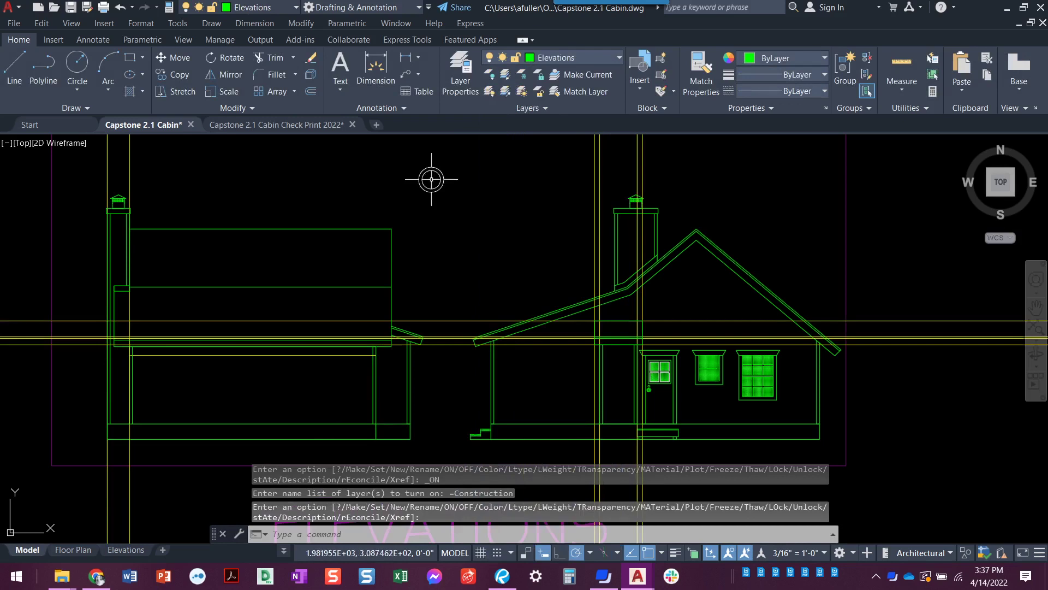
key("Escape")
key("Escape")
Erase the old horizontal construction lines.
left_click(866, 278)
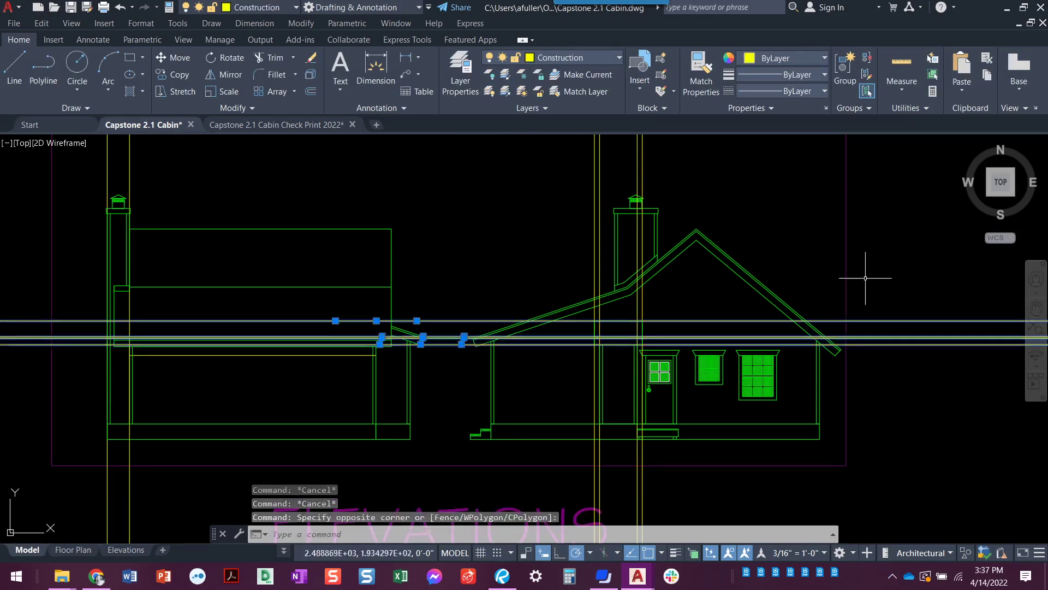
left_click(696, 160)
left_click(87, 160)
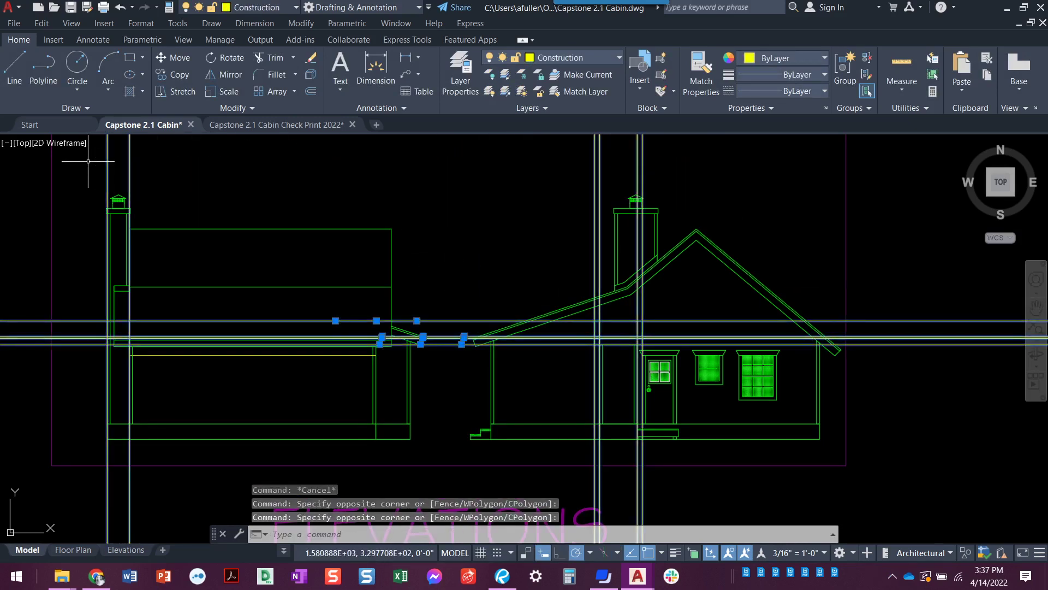
key("Delete")
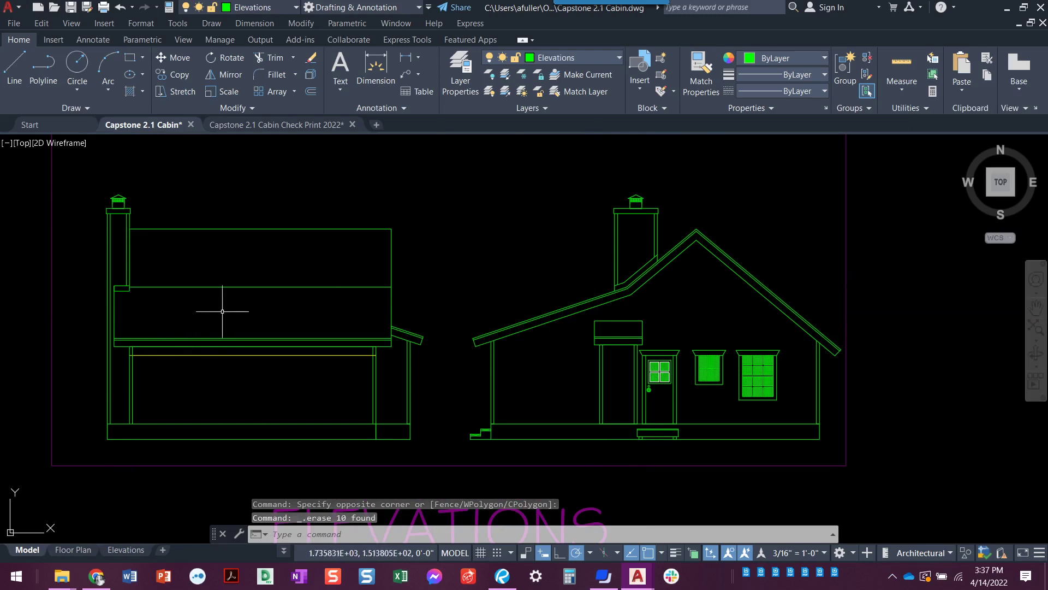
Make Construction the current layer and start a vertical xline.
left_click(585, 57)
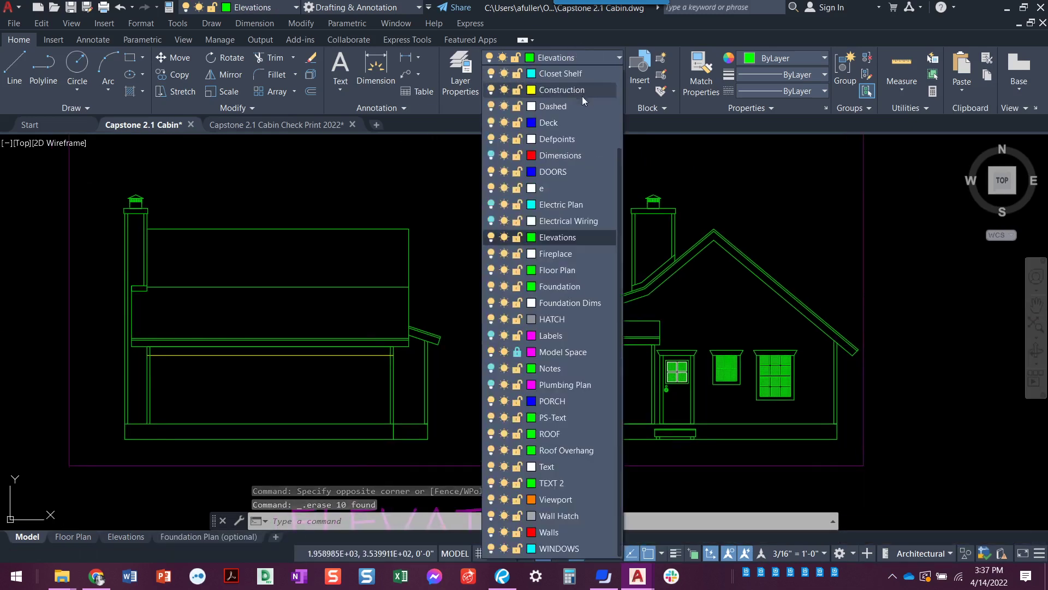
left_click(577, 88)
left_click(83, 107)
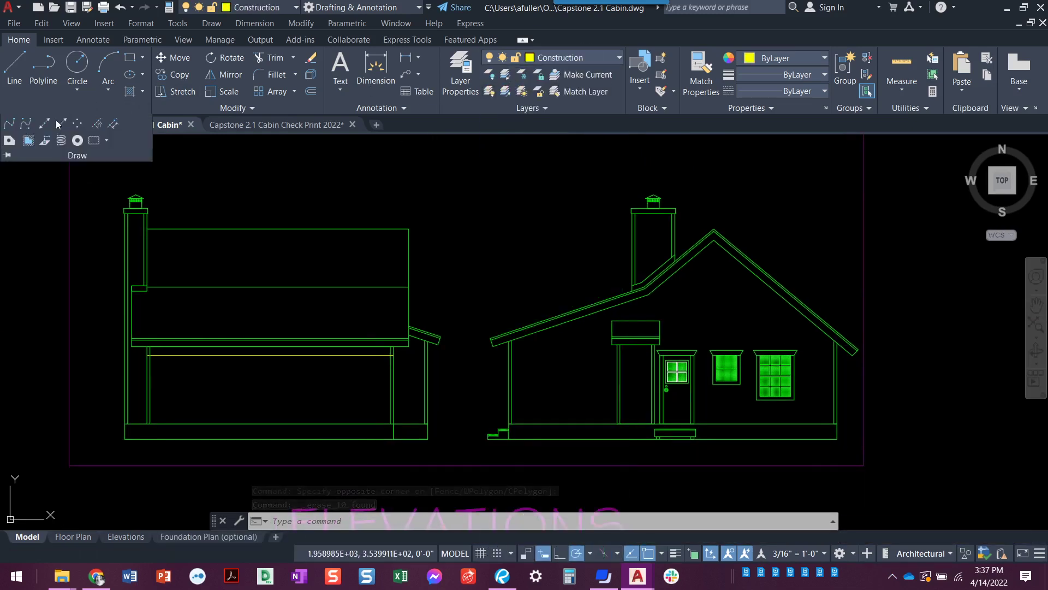
left_click(45, 125)
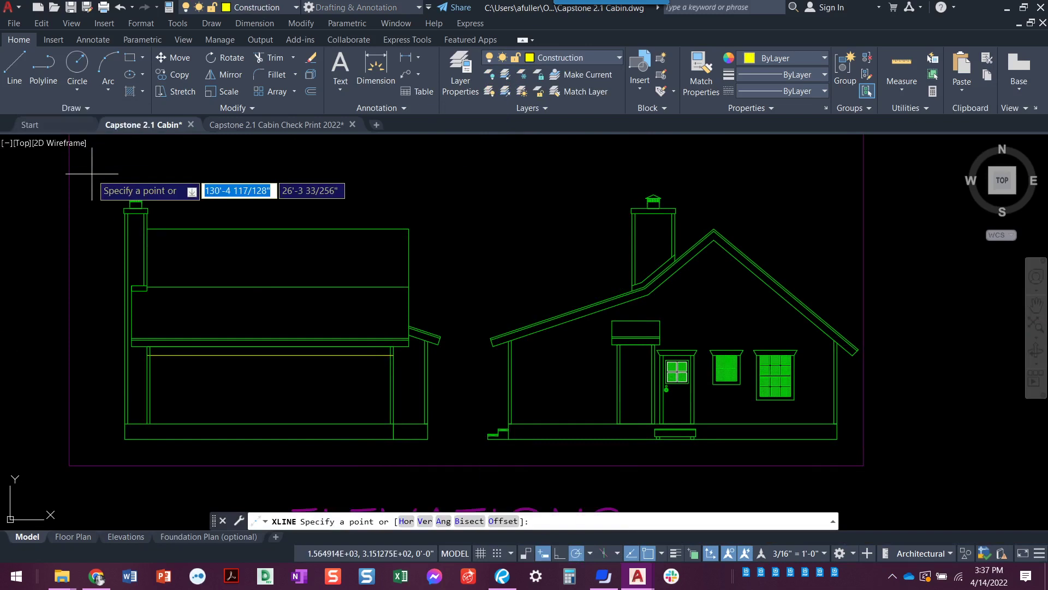
type("h")
key("Return")
key("Escape")
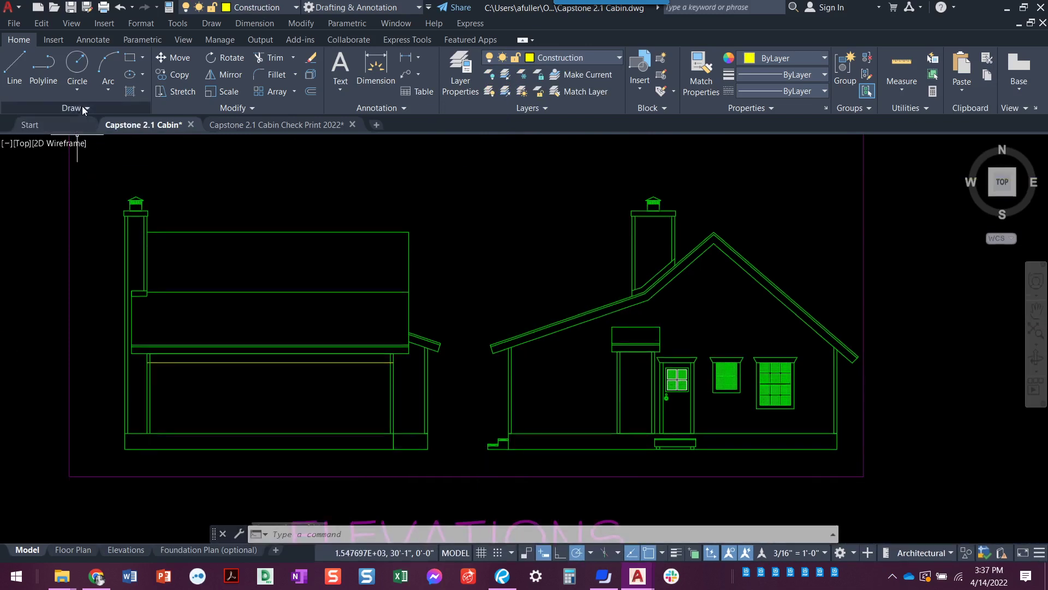
left_click(52, 125)
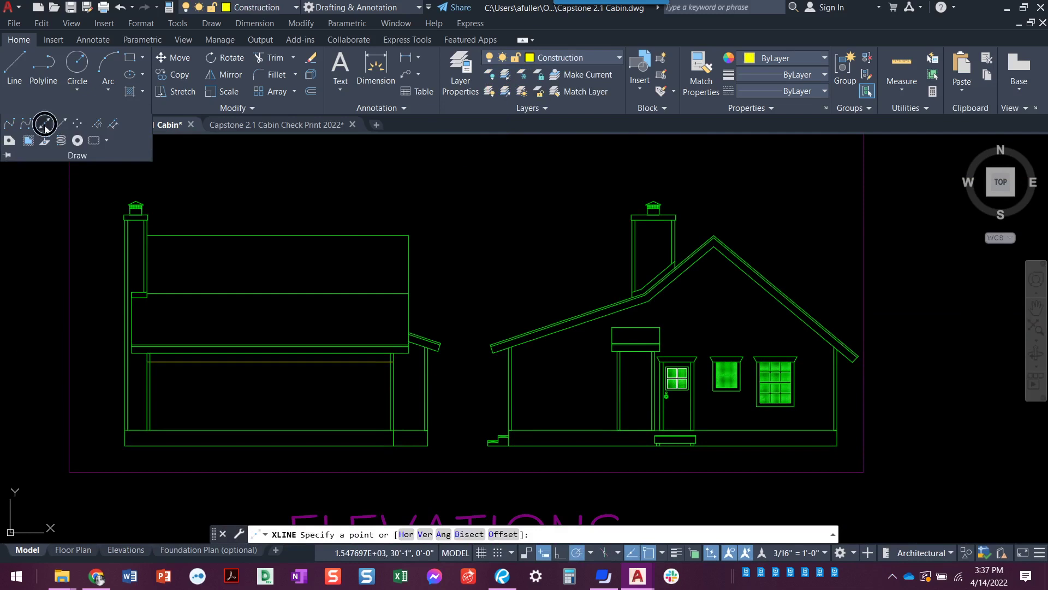
type("v")
key("Return")
scroll(200, 312, "down", 3)
scroll(222, 316, "up", 2)
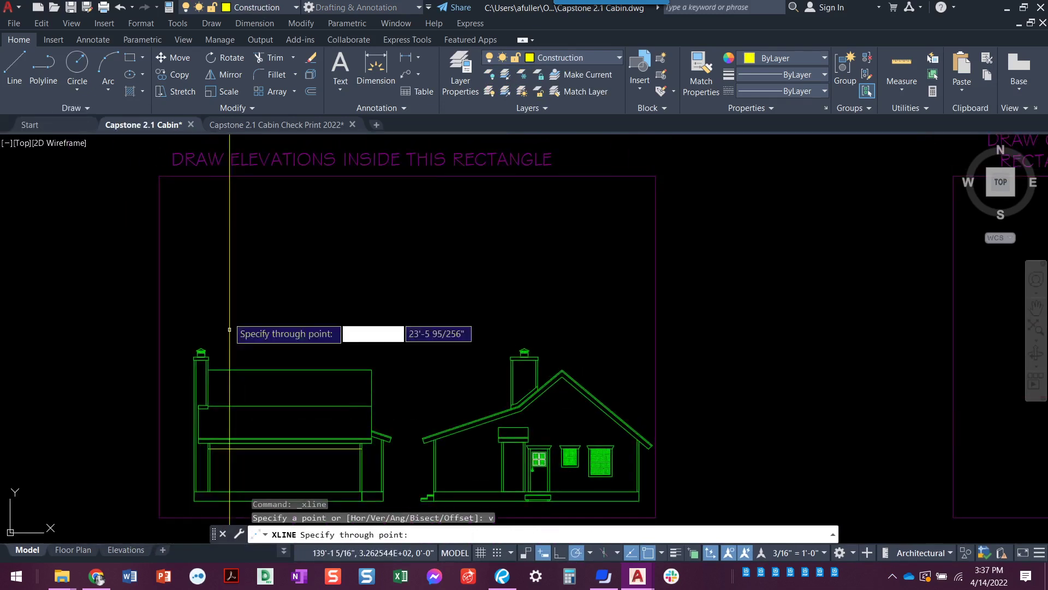
scroll(222, 320, "down", 4)
scroll(265, 347, "up", 2)
scroll(267, 335, "up", 5)
scroll(267, 334, "up", 3)
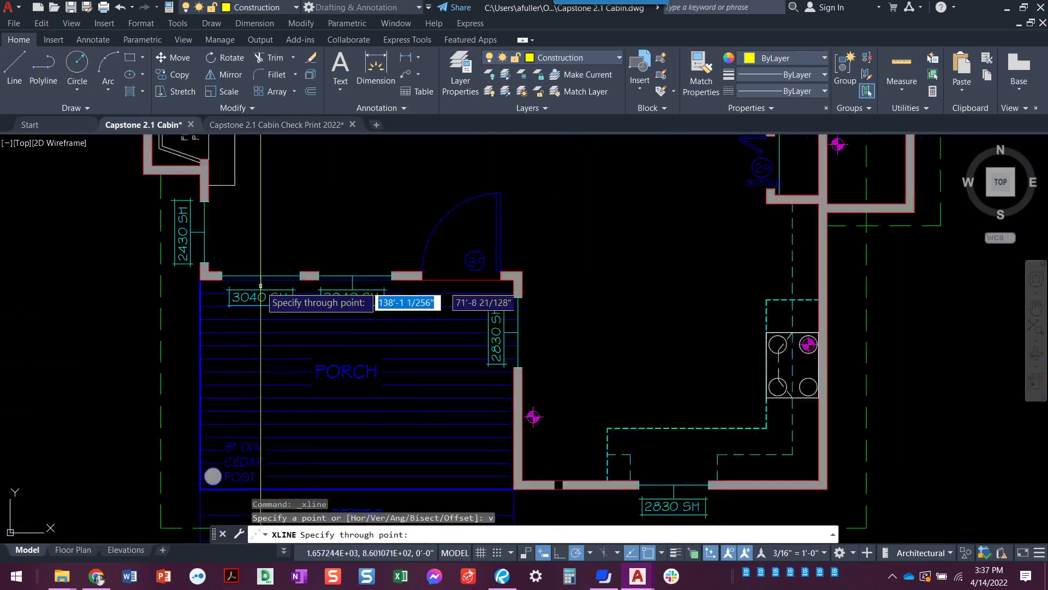
scroll(259, 279, "up", 3)
Run vertical xlines through both porch windows, the door centre and another window.
left_click(260, 262)
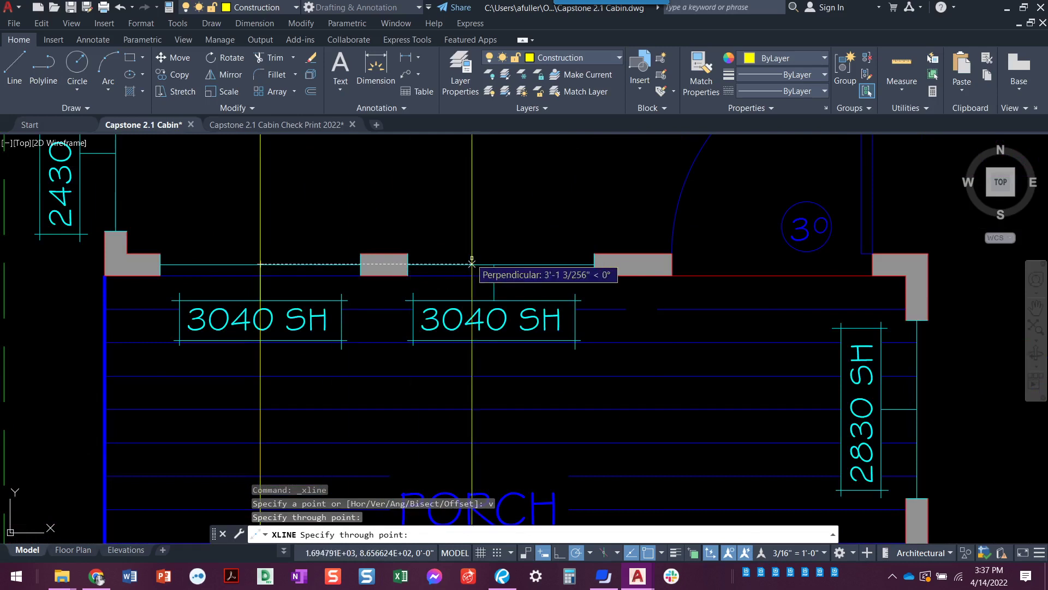
left_click(493, 264)
scroll(576, 284, "down", 2)
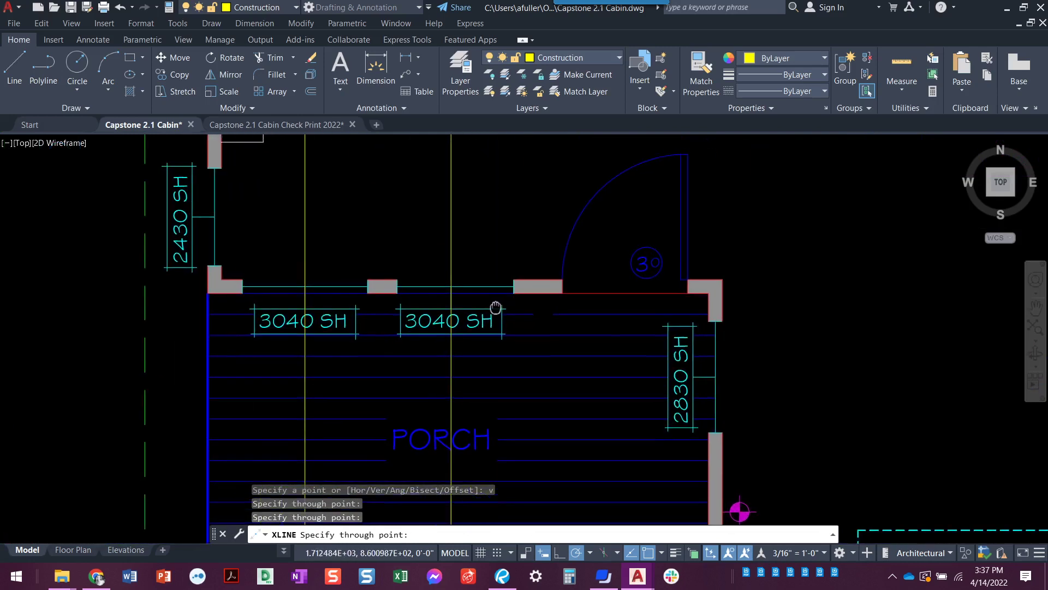
scroll(500, 303, "down", 1)
right_click(506, 306, "shift")
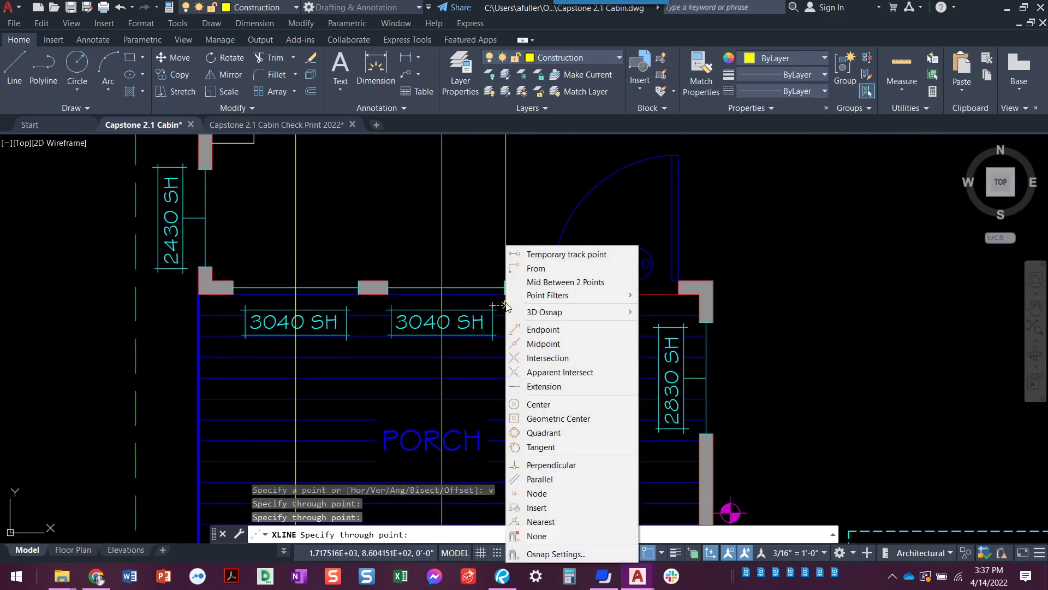
left_click(563, 282)
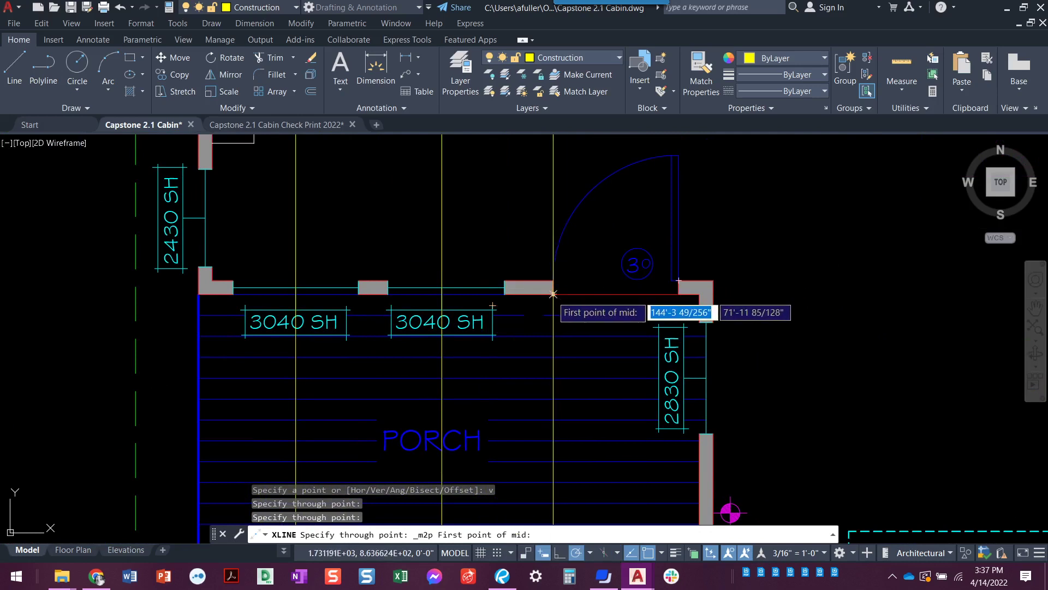
left_click(554, 293)
left_click(678, 293)
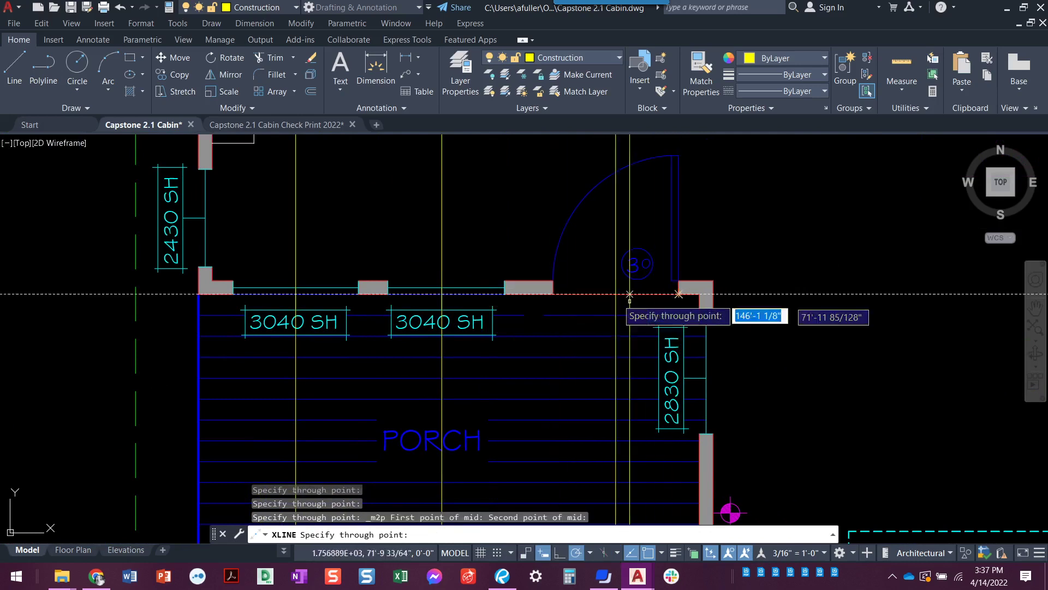
scroll(676, 320, "down", 3)
middle_click_drag(766, 360, 795, 411)
scroll(491, 311, "up", 1)
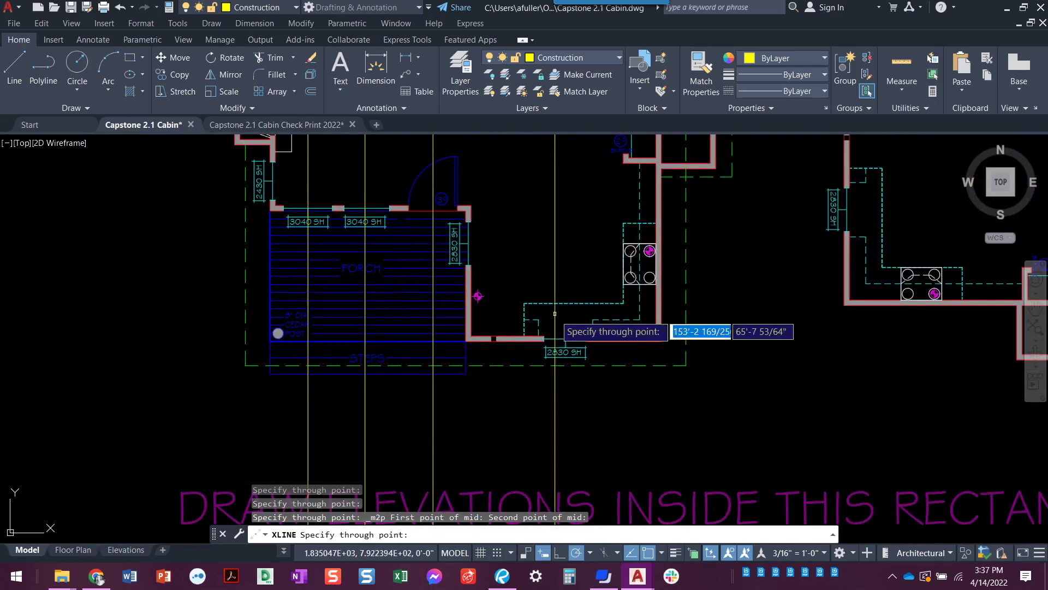
scroll(573, 341, "up", 2)
left_click(566, 342)
key("Return")
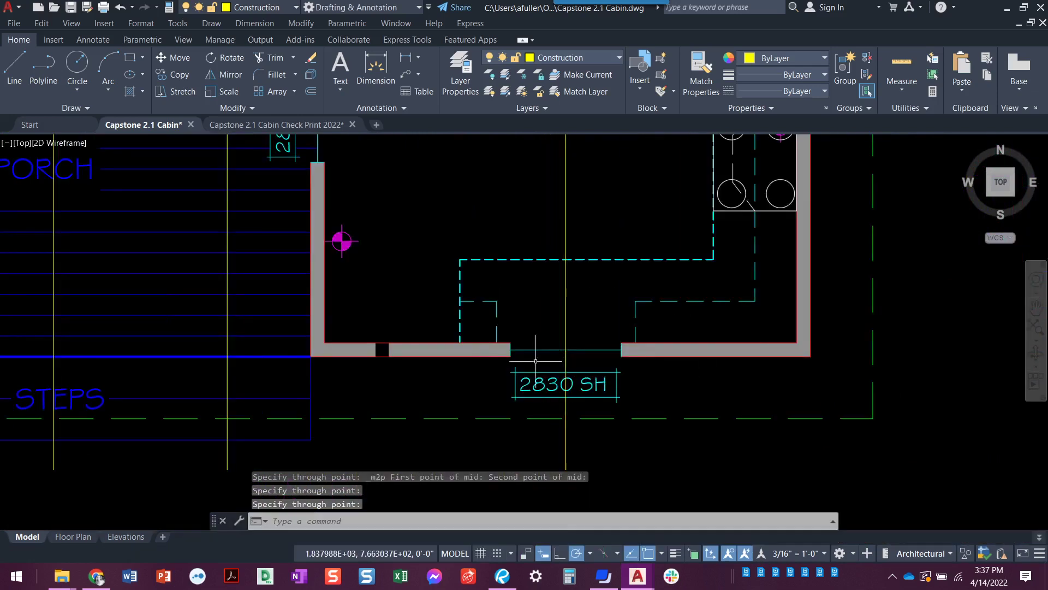
scroll(542, 390, "down", 3)
scroll(352, 304, "up", 2)
scroll(345, 296, "up", 1)
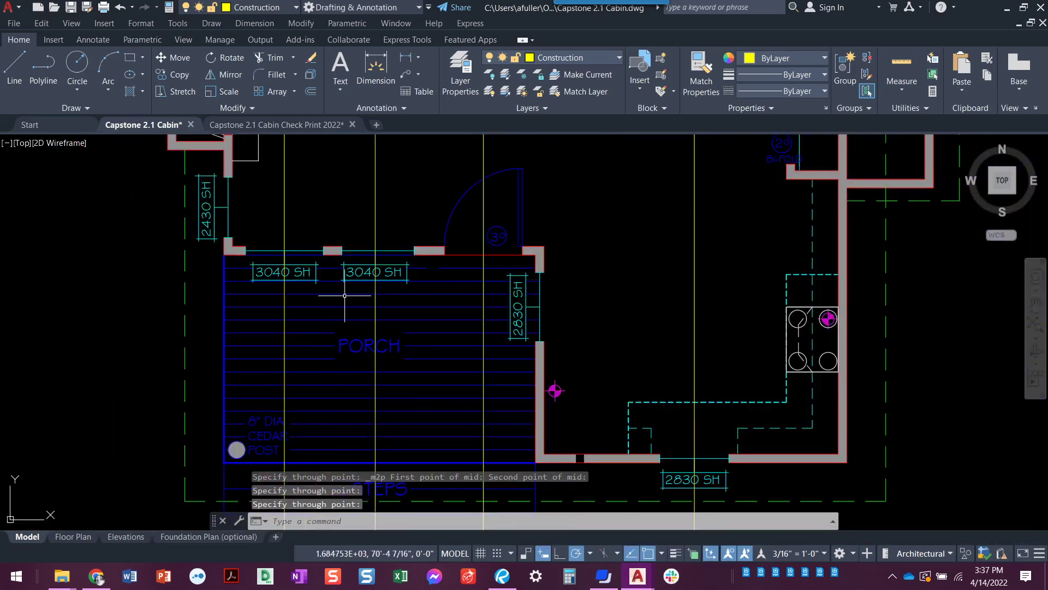
scroll(384, 346, "down", 2)
middle_click_drag(418, 399, 375, 262)
scroll(386, 398, "up", 2)
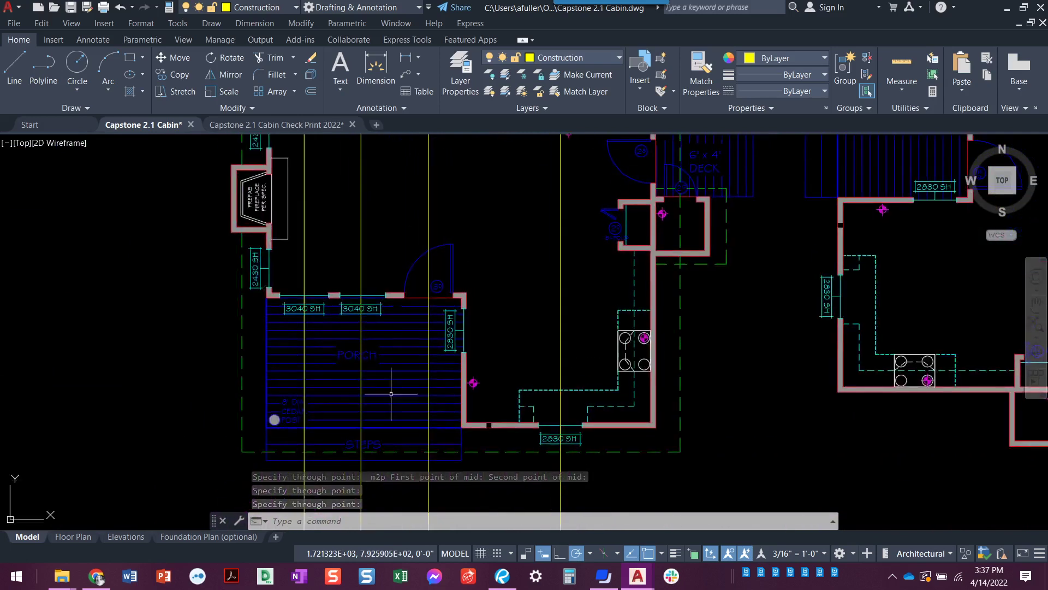
scroll(445, 295, "up", 2)
scroll(445, 295, "down", 3)
scroll(438, 459, "up", 2)
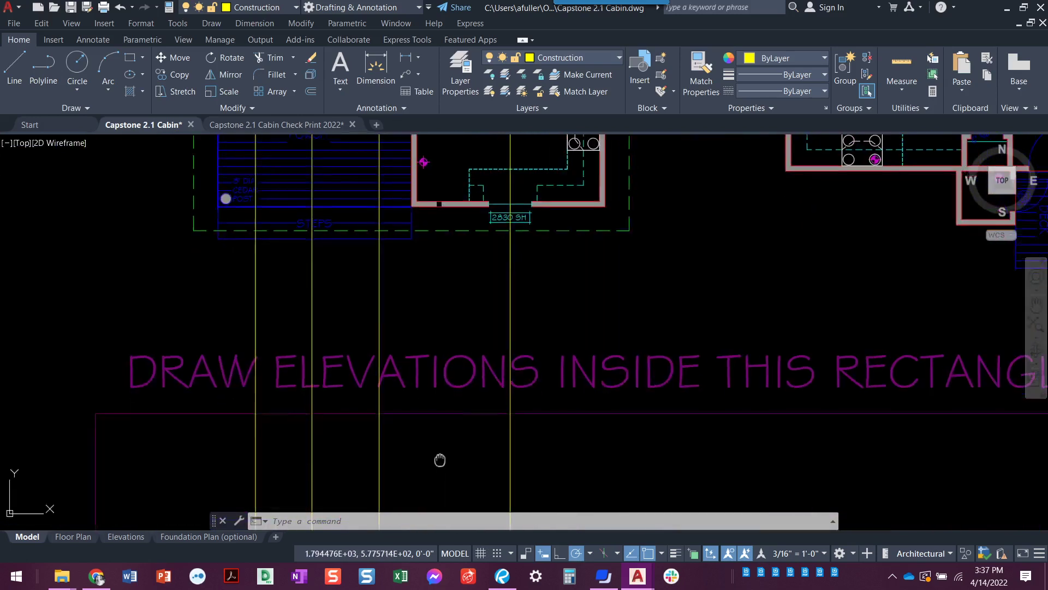
scroll(451, 445, "up", 2)
mouse_move(451, 444)
middle_mouse_down()
mouse_move(467, 416)
mouse_move(468, 264)
middle_mouse_up()
Make Elevations the current layer.
left_click(602, 57)
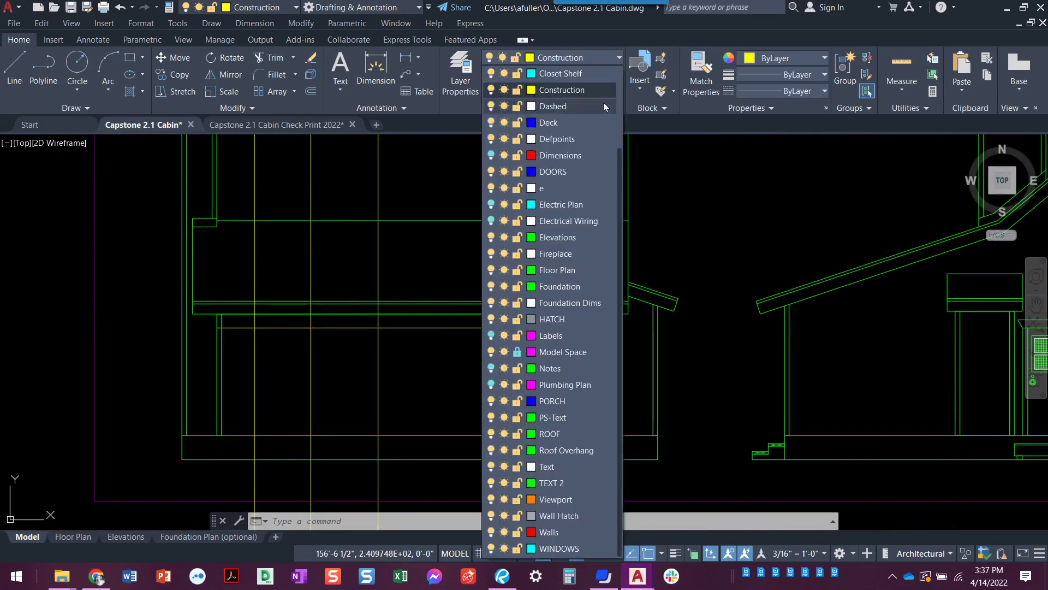
left_click(548, 236)
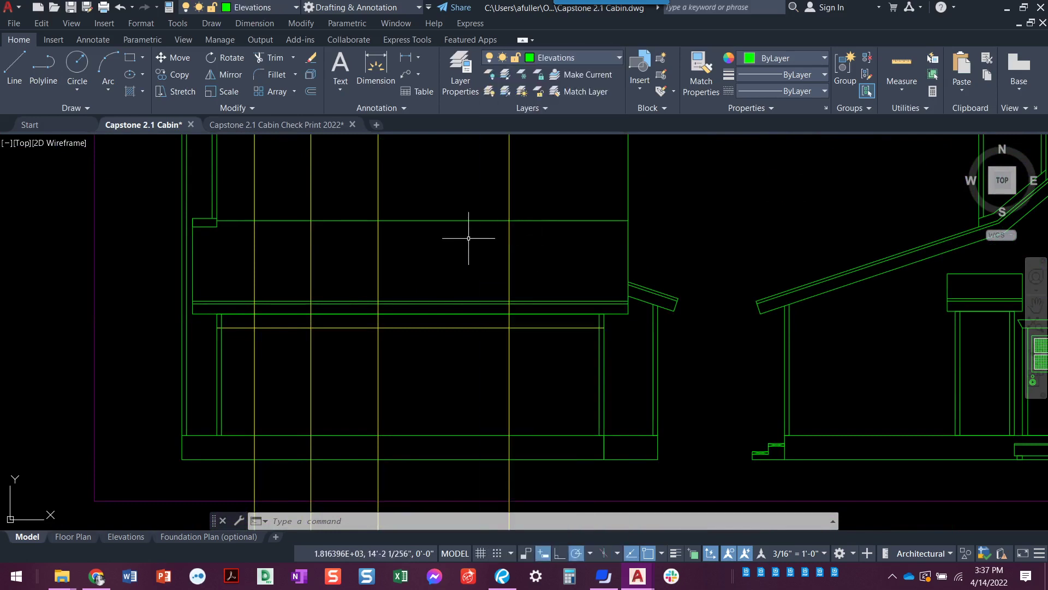
key("Escape")
key("Escape")
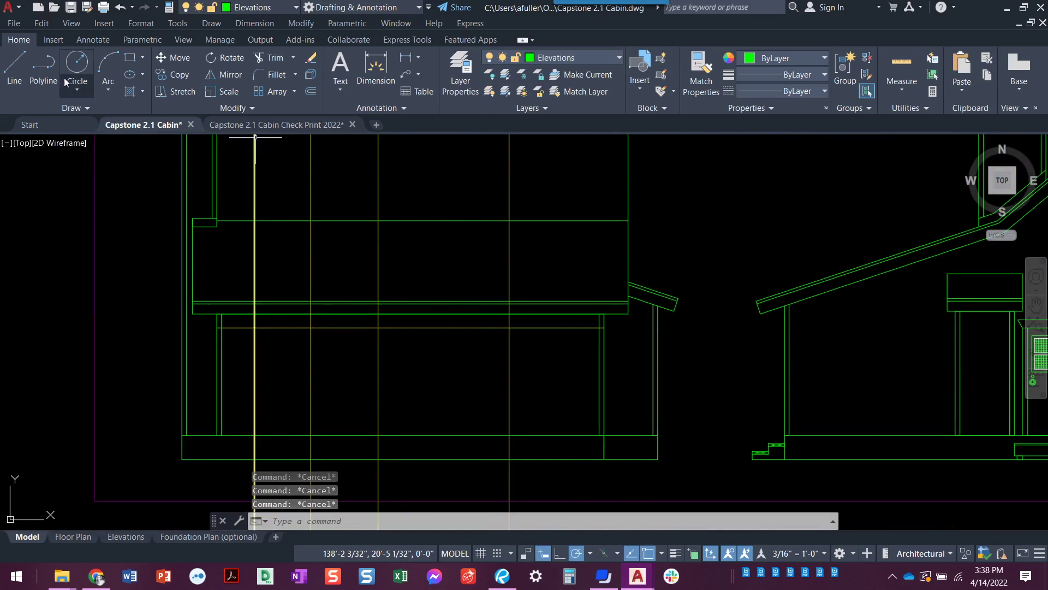
Insert the 3-0 Door block from Cabin Symbols.dwg into the front elevation.
left_click(54, 41)
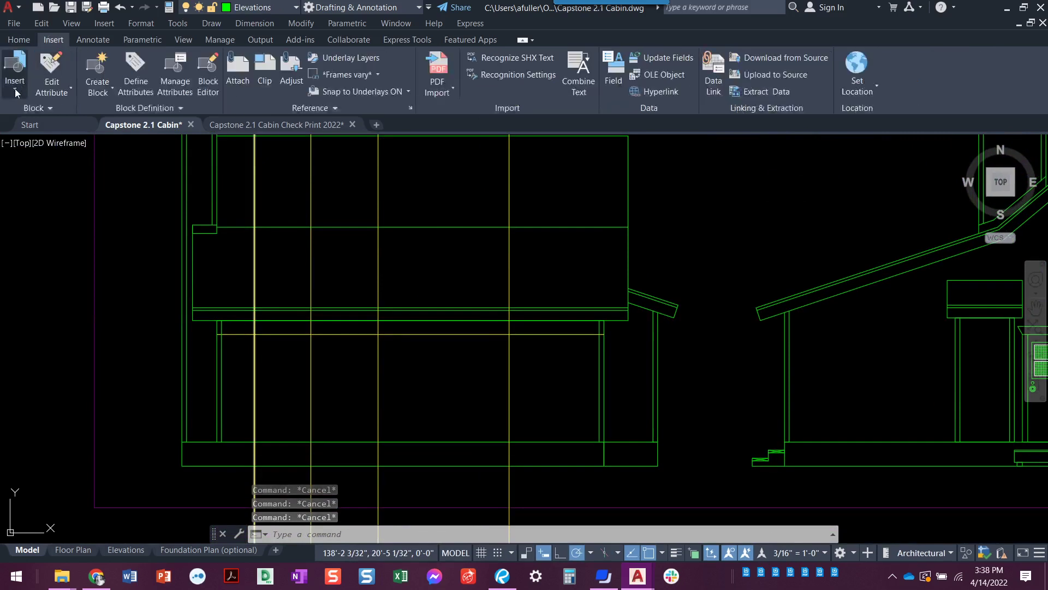
left_click(14, 93)
left_click(47, 277)
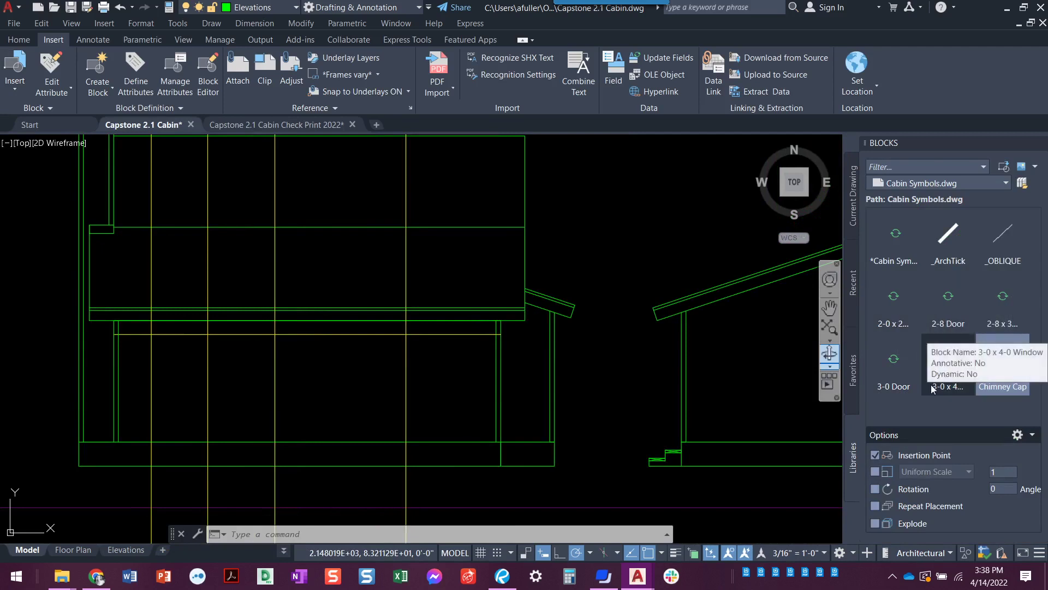
left_click(1007, 183)
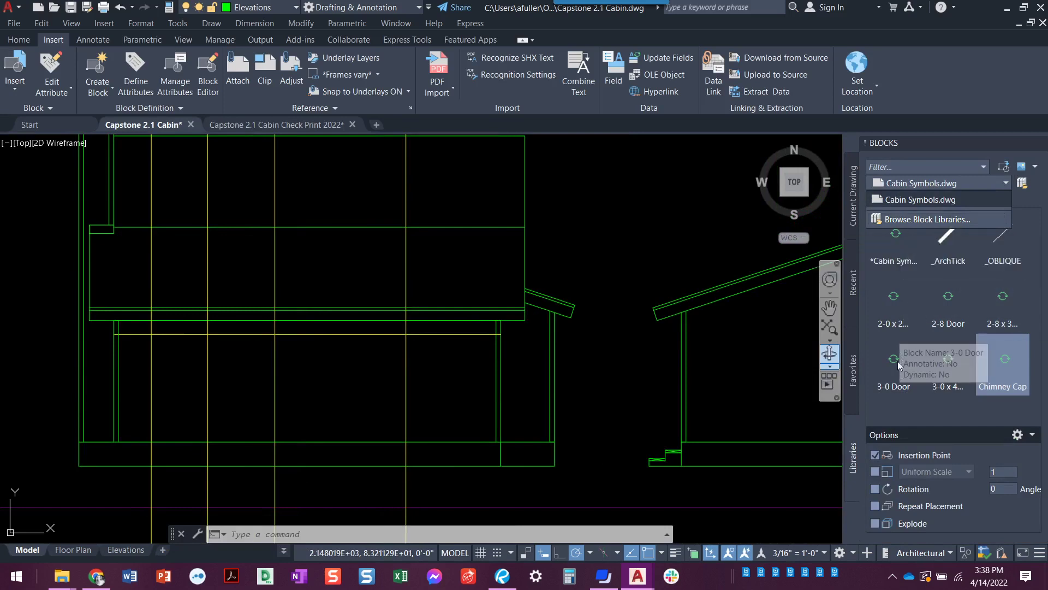
left_click(902, 393)
left_click(895, 373)
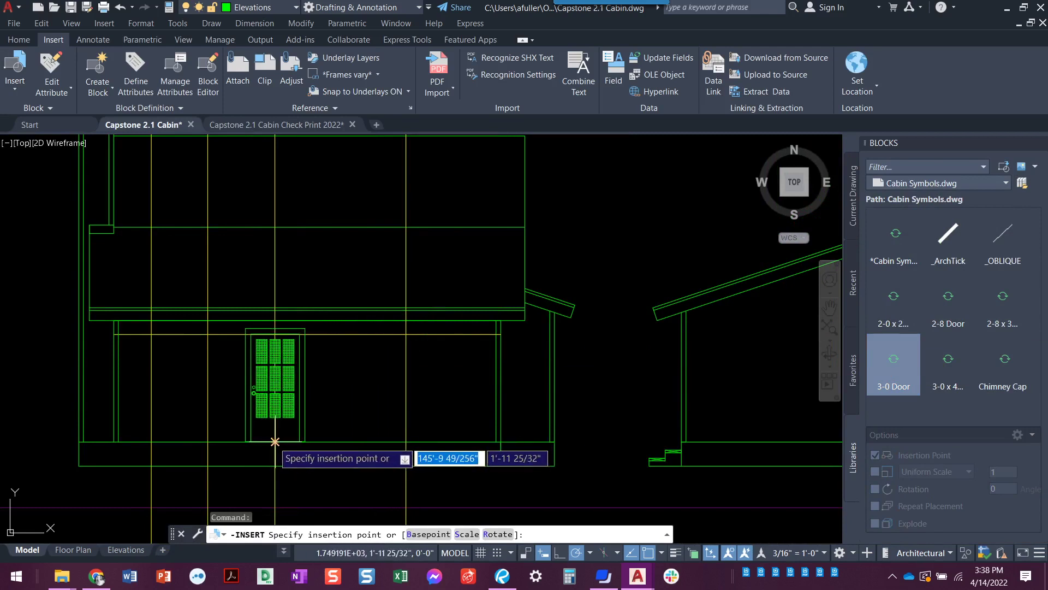
key("Escape")
key("Escape")
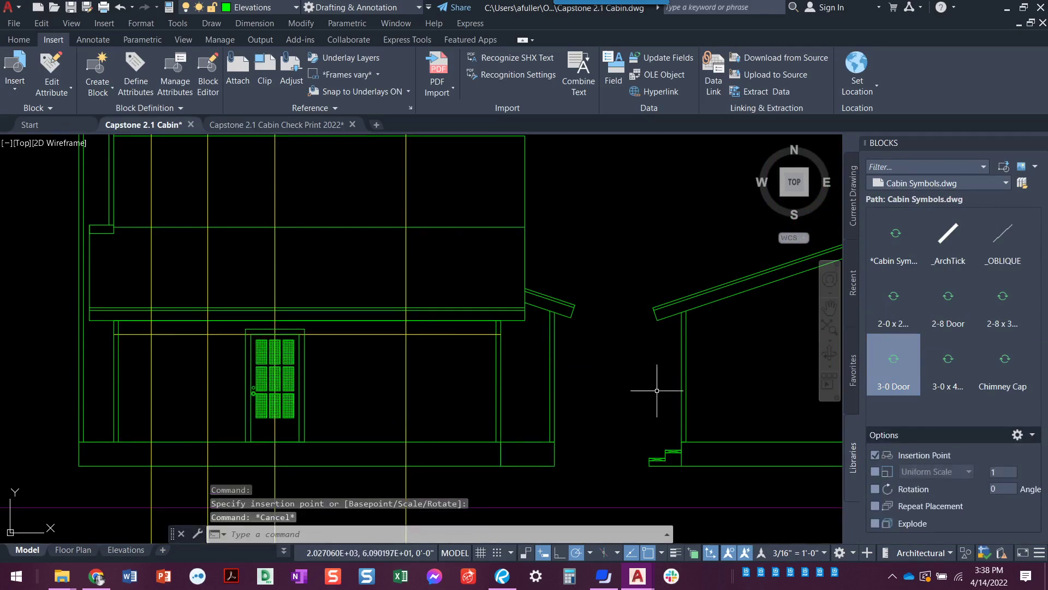
key("Escape")
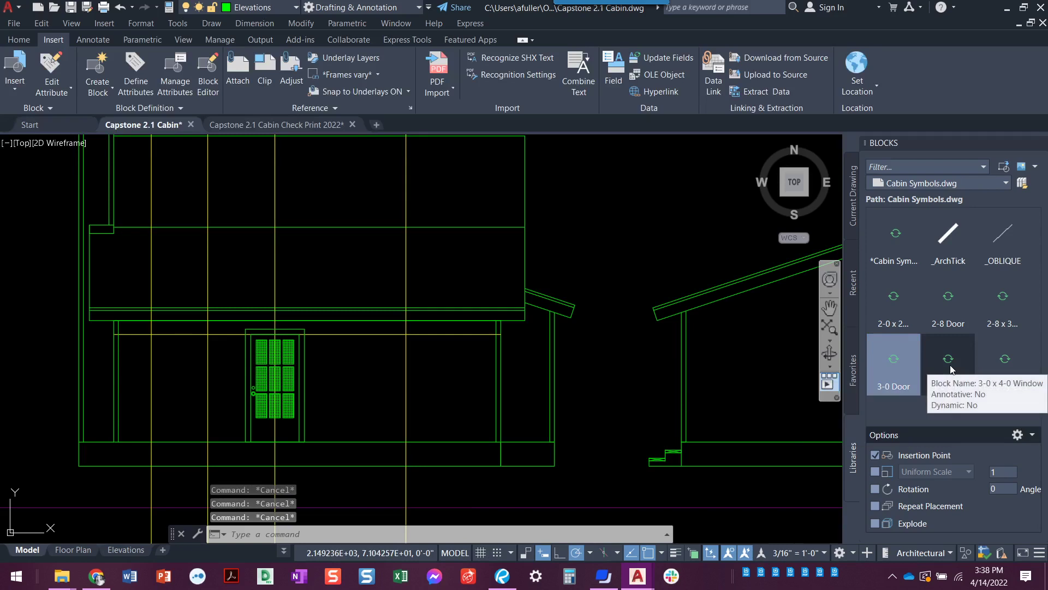
Place two 3-0 x 4-0 Window blocks side by side left of the door.
left_click(951, 371)
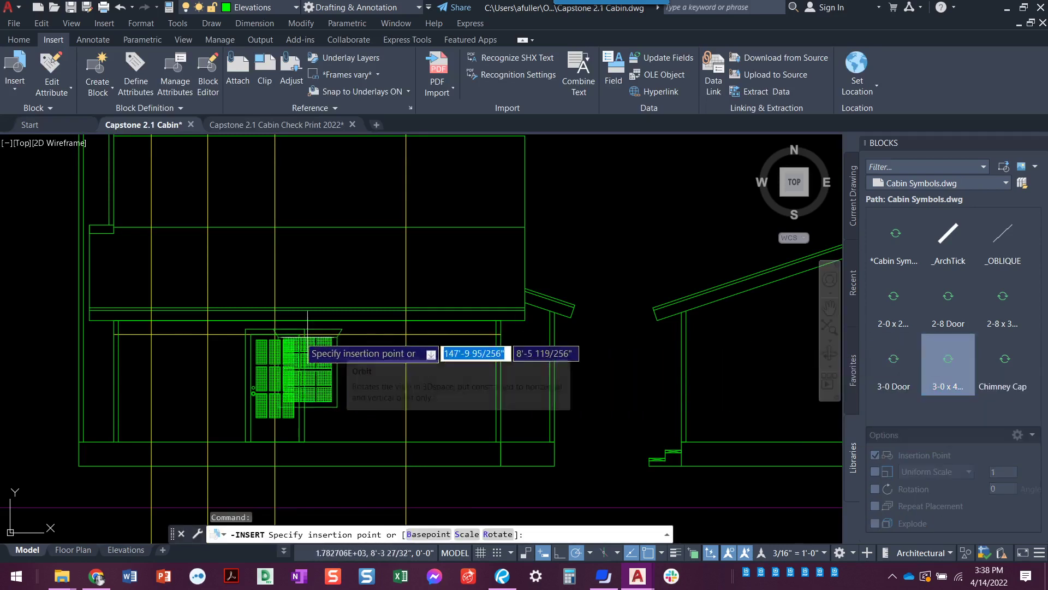
scroll(206, 338, "up", 3)
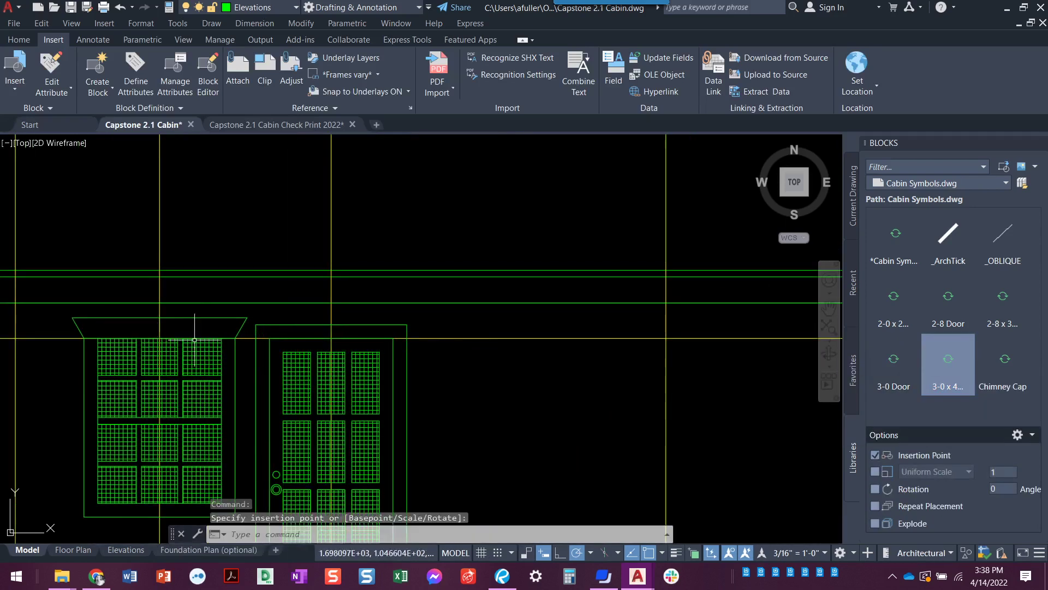
mouse_move(331, 338)
middle_mouse_down()
mouse_move(437, 387)
mouse_move(357, 376)
middle_mouse_up()
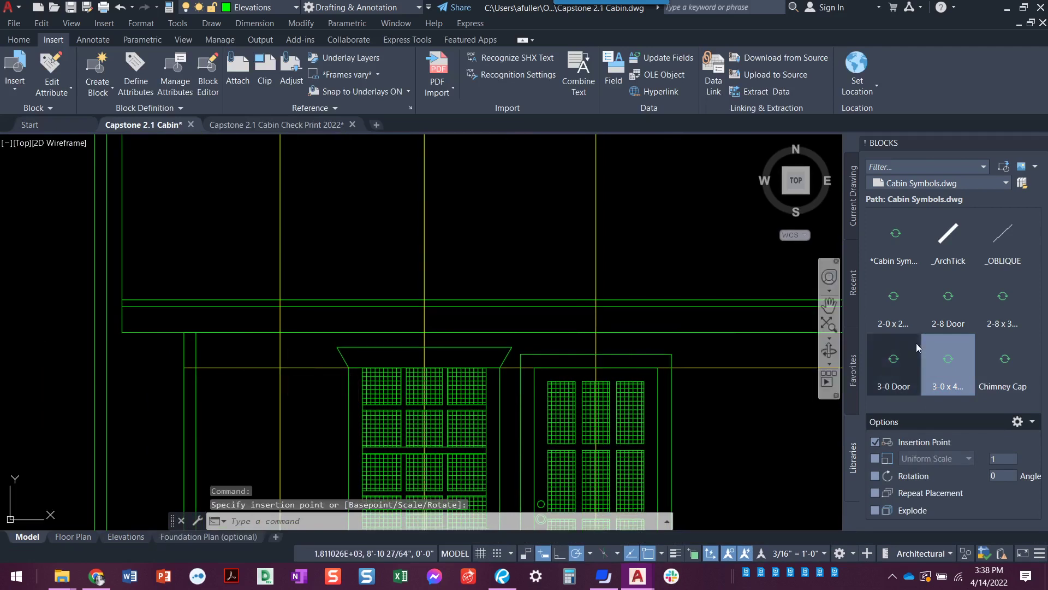
left_click(944, 362)
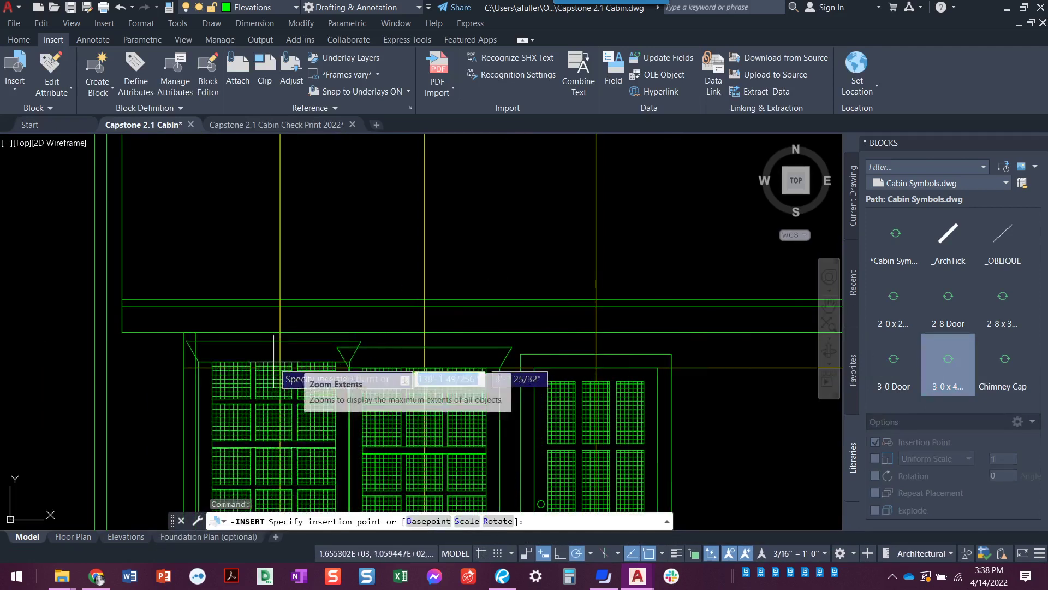
key("Escape")
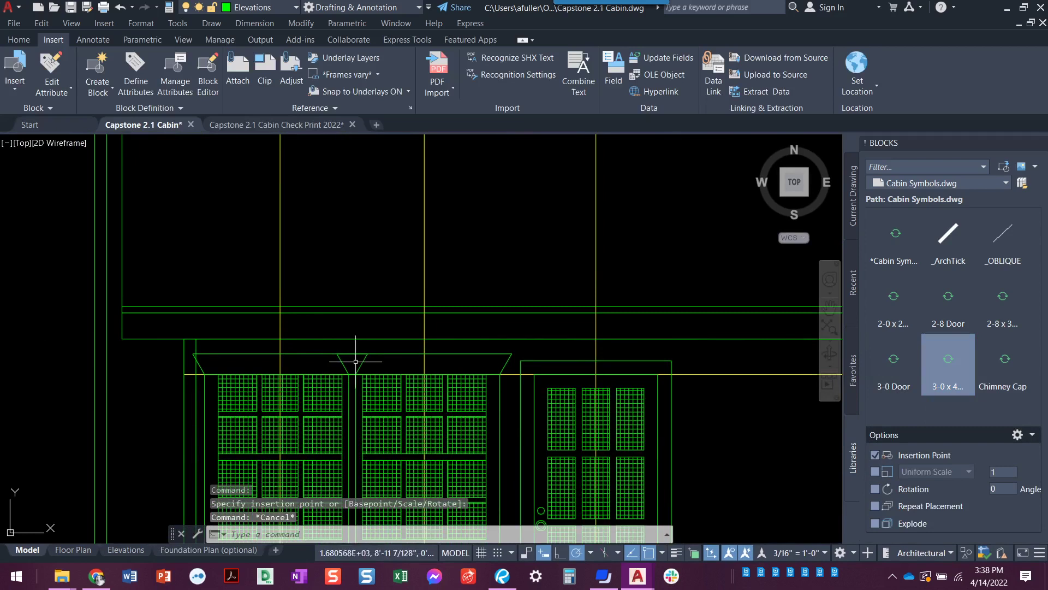
scroll(356, 361, "down", 2)
middle_click_drag(355, 360, 175, 391)
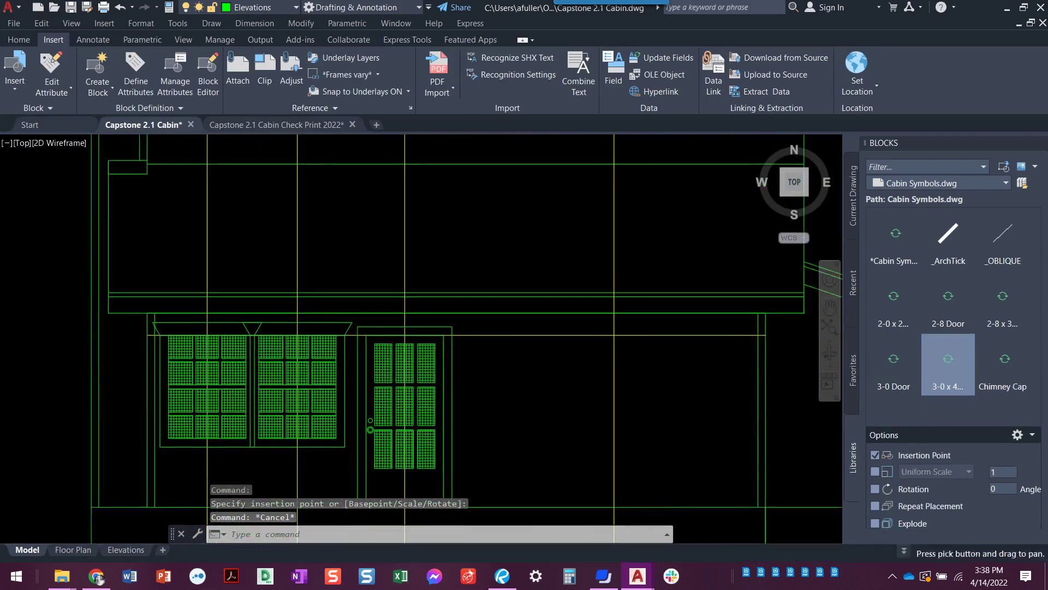
middle_click_drag(538, 363, 439, 557)
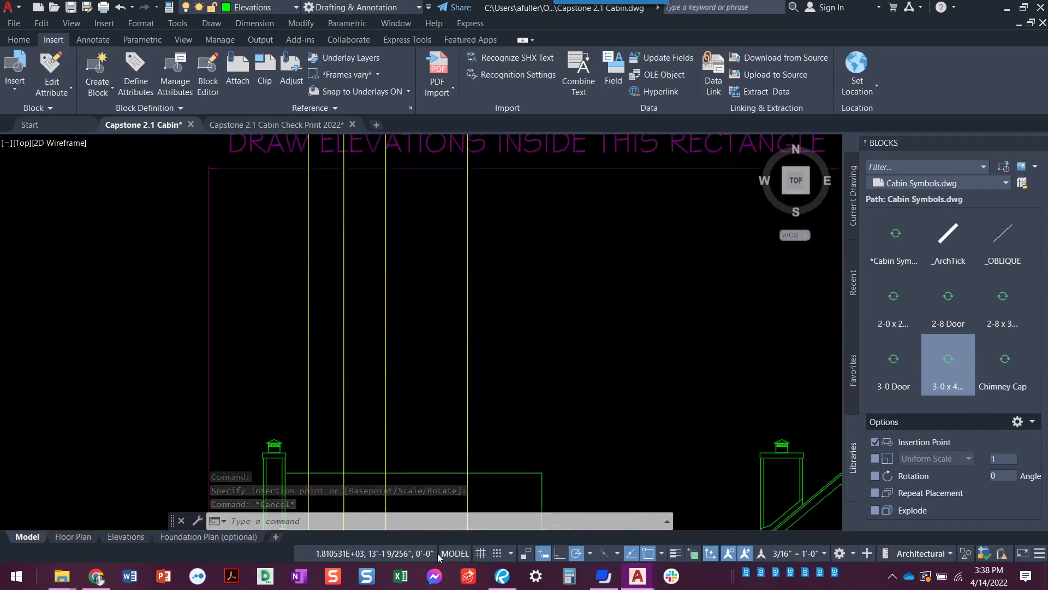
scroll(421, 300, "down", 2)
scroll(457, 402, "up", 2)
scroll(496, 223, "up", 3)
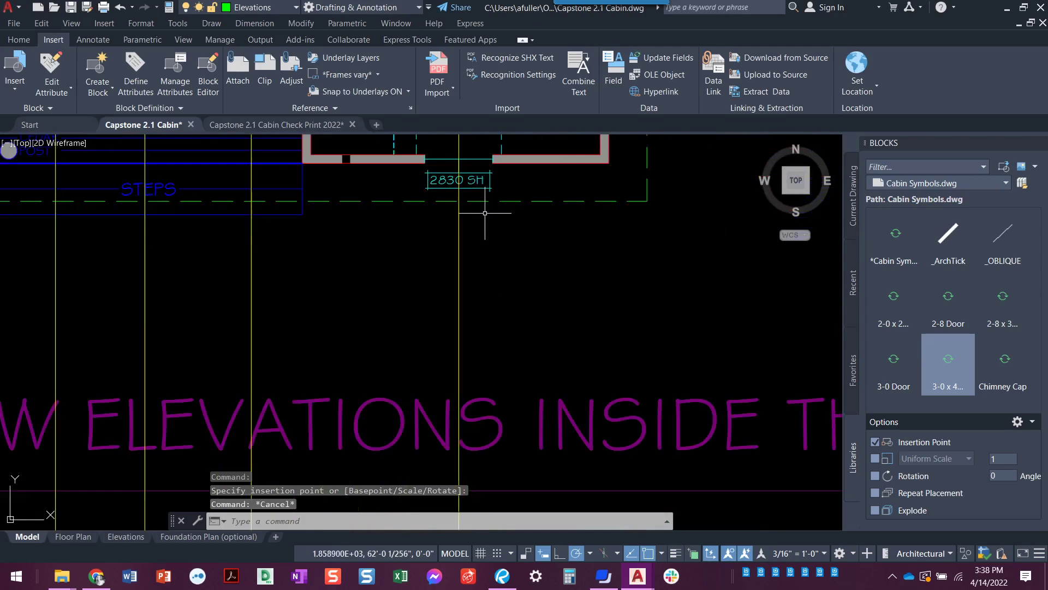
scroll(508, 332, "down", 2)
middle_click_drag(543, 417, 581, 207)
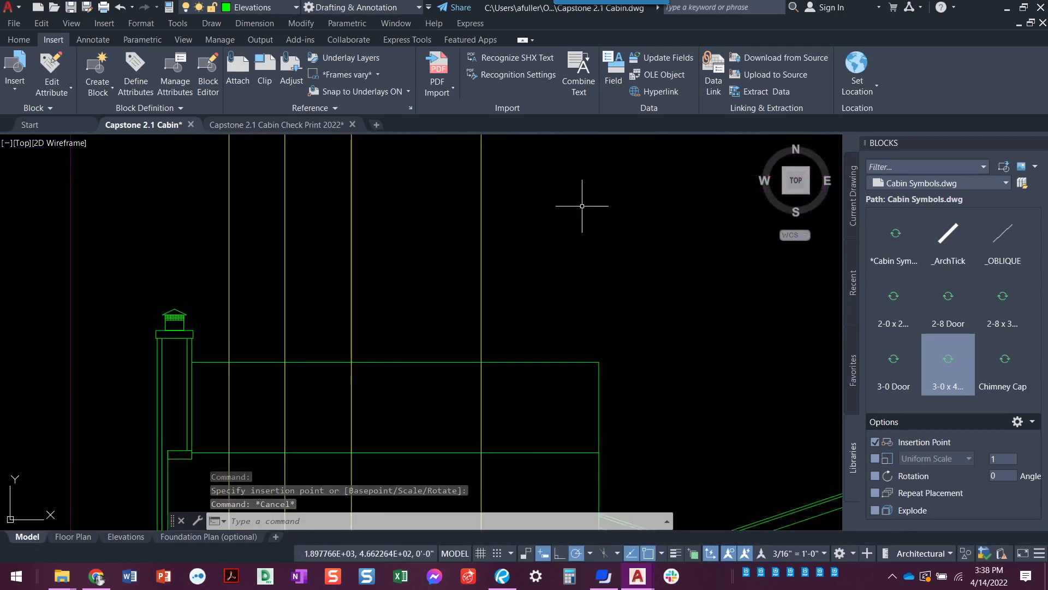
scroll(581, 207, "up", 2)
middle_click_drag(715, 252, 715, 210)
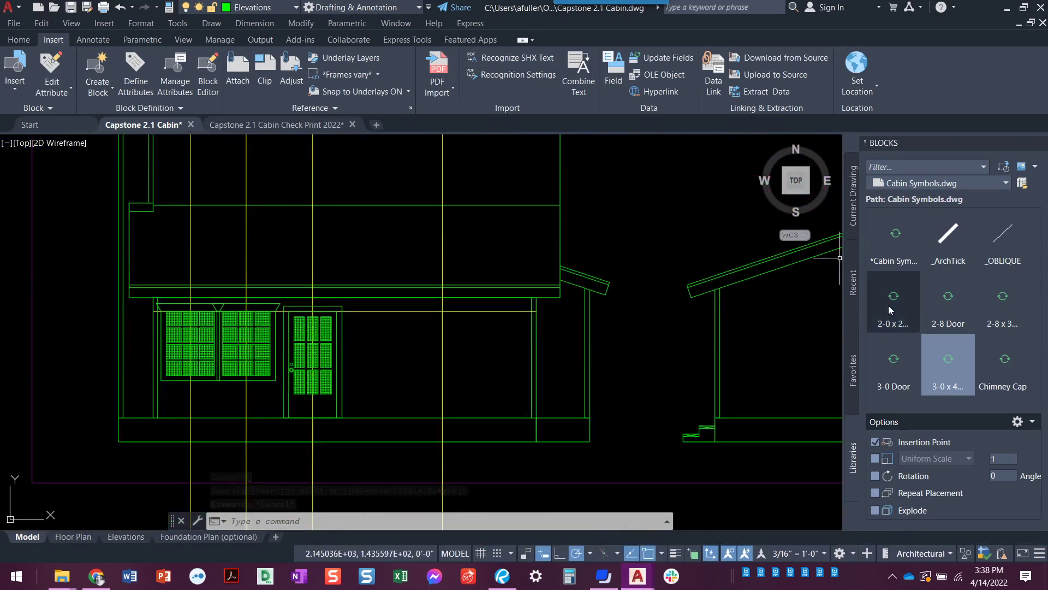
left_click(1001, 310)
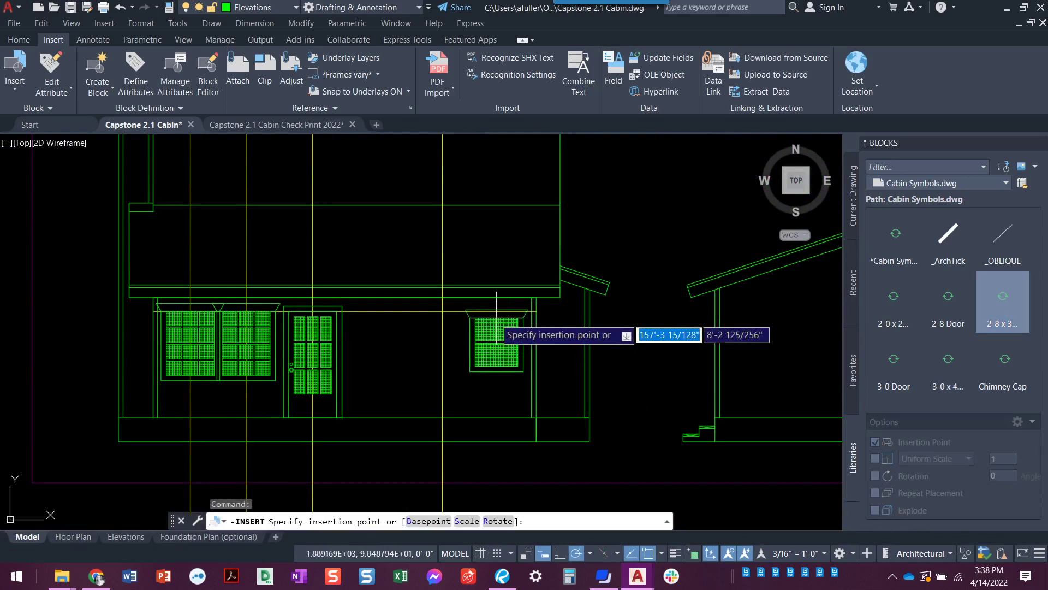
scroll(447, 321, "up", 3)
key("Escape")
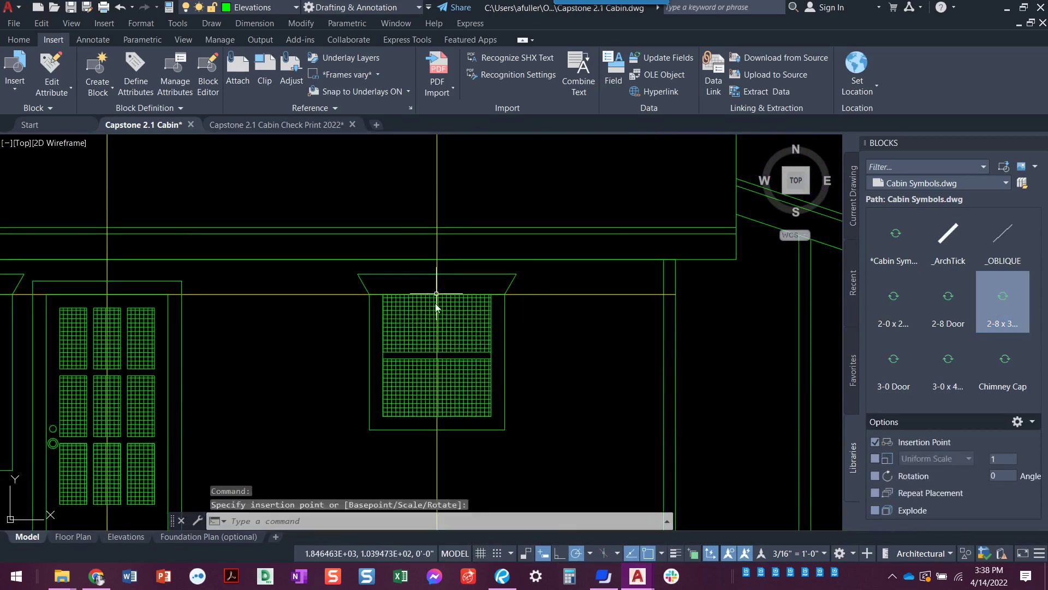
scroll(437, 293, "down", 2)
middle_click_drag(404, 317, 543, 344)
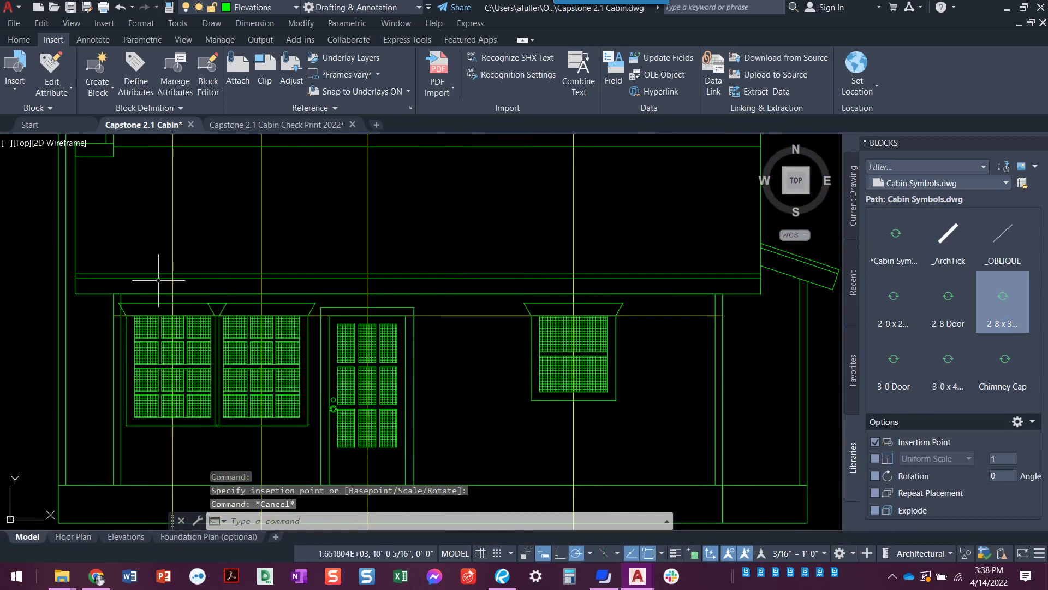
scroll(455, 287, "down", 2)
scroll(459, 328, "down", 2)
scroll(468, 344, "down", 2)
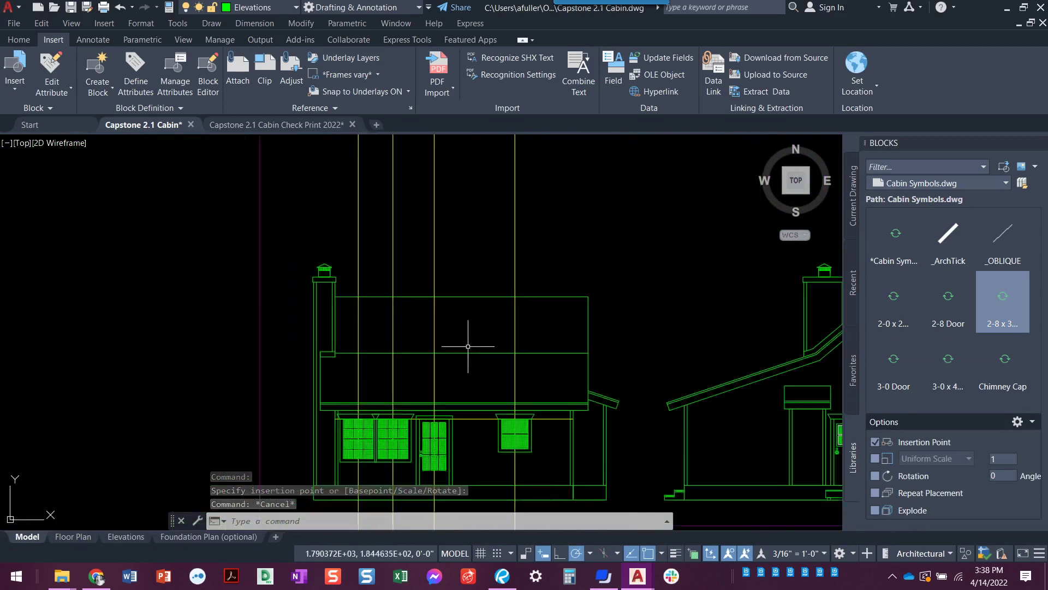
scroll(458, 264, "down", 1)
middle_click_drag(458, 263, 468, 374)
scroll(452, 211, "up", 1)
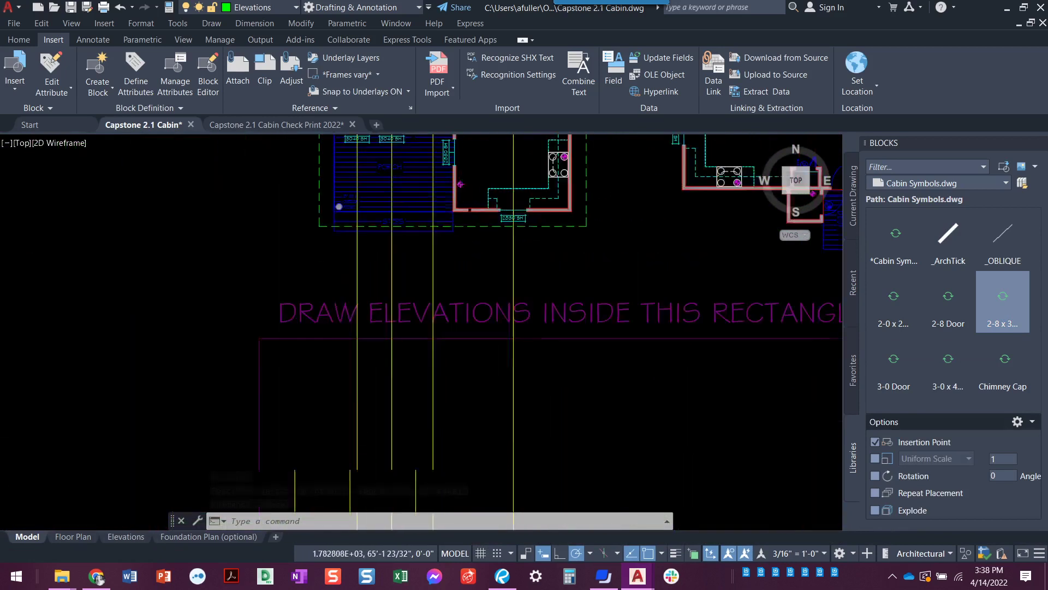
scroll(451, 211, "up", 1)
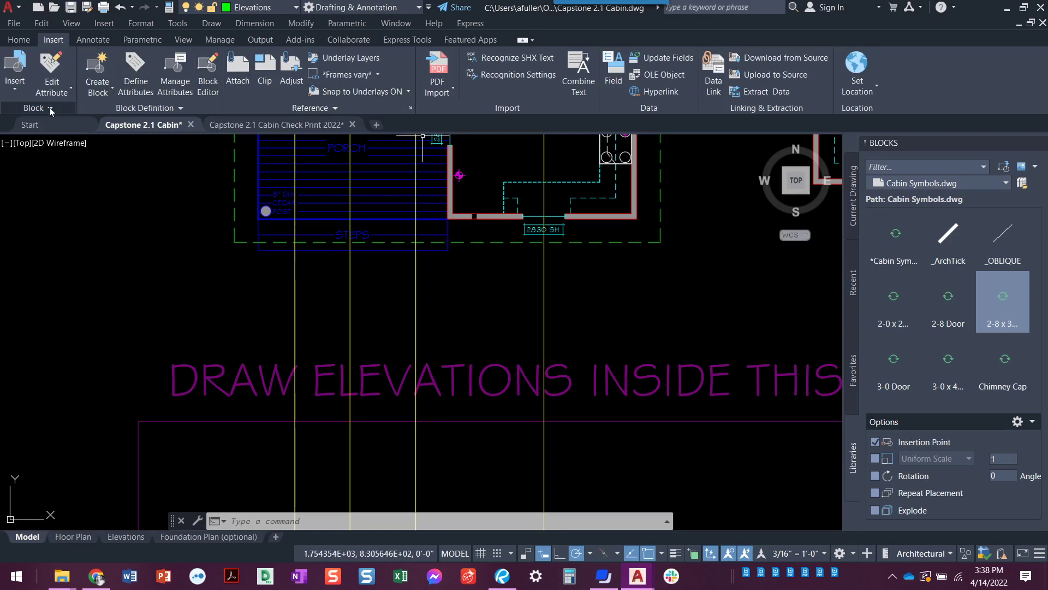
type("ct ")
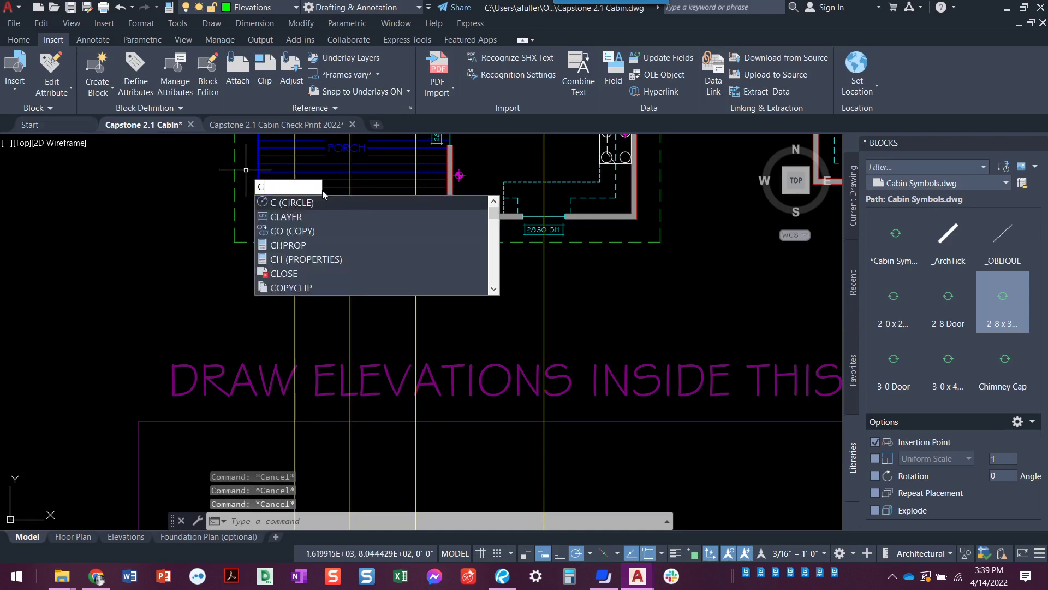
type("o")
Copy a floor-plan line to a new position near the front elevation.
key("Return")
left_click(563, 283)
left_click(519, 295)
key("Return")
scroll(544, 252, "up", 2)
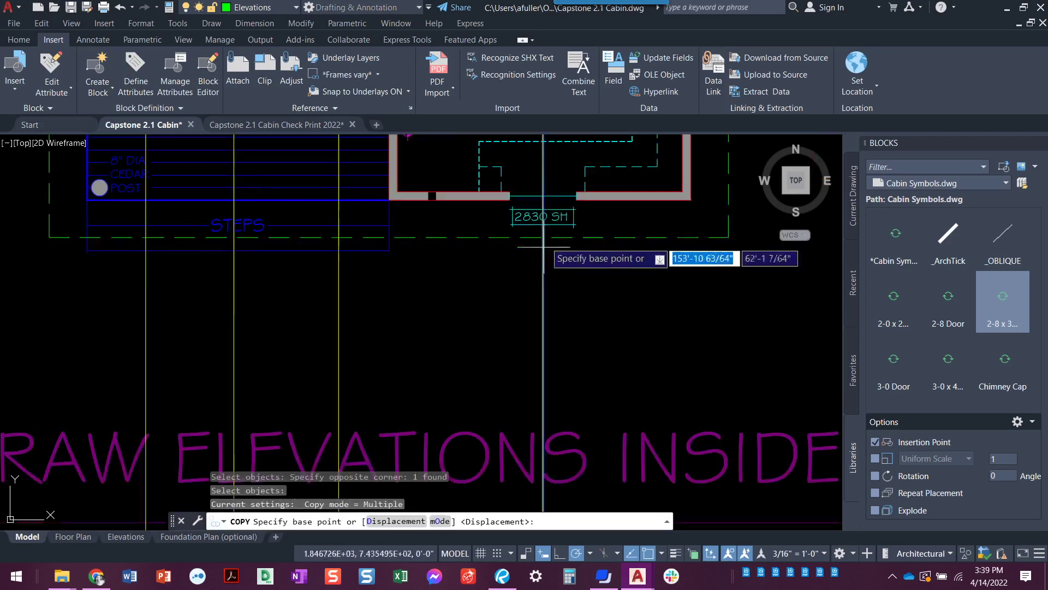
left_click(543, 196)
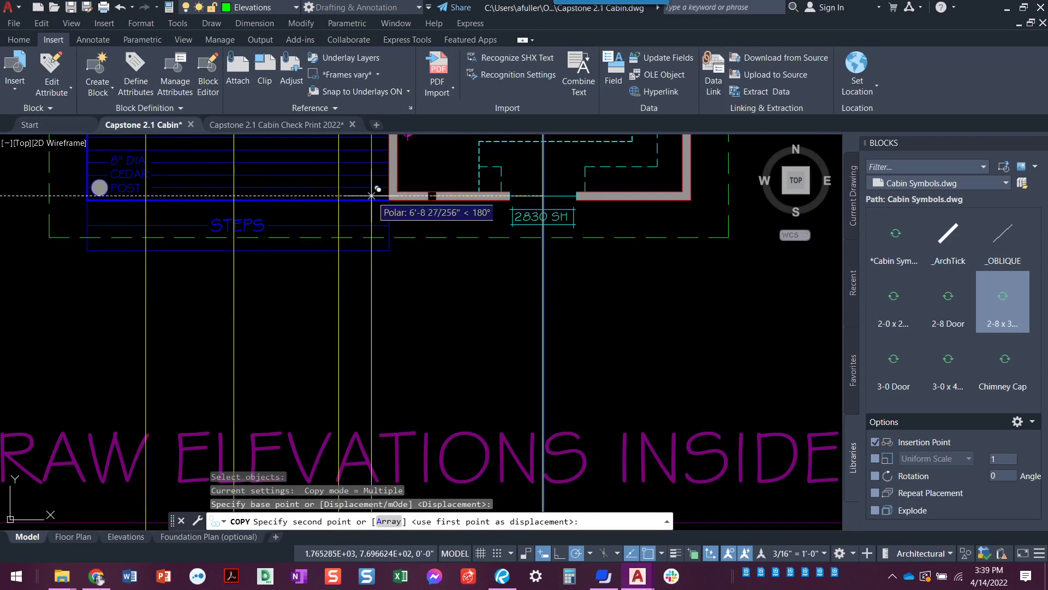
left_click(385, 197)
key("Escape")
scroll(424, 325, "down", 2)
middle_click_drag(425, 324, 422, 205)
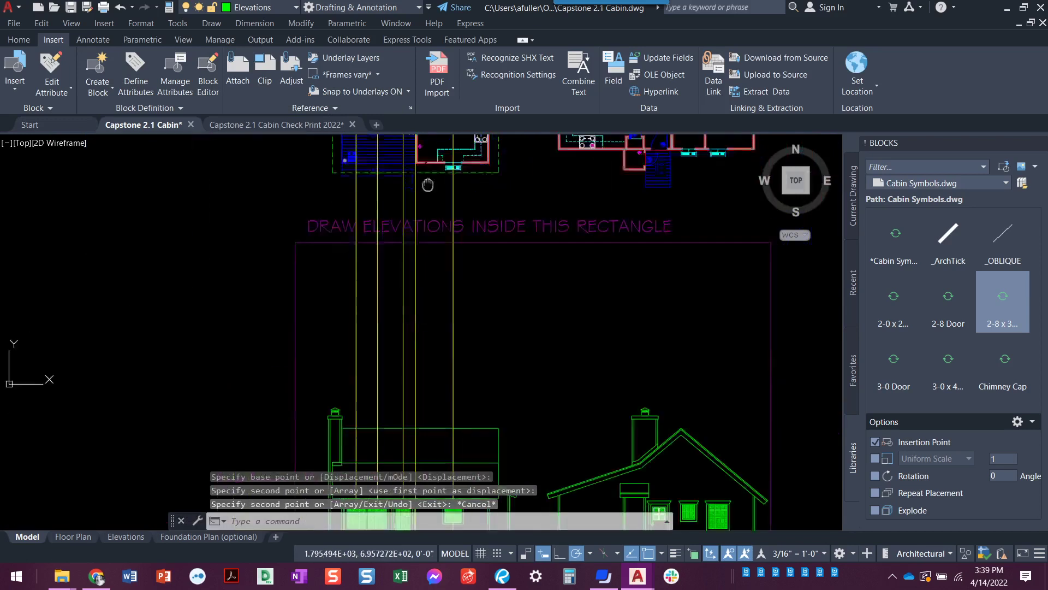
mouse_move(410, 393)
middle_mouse_down()
mouse_move(405, 270)
mouse_move(377, 181)
middle_mouse_up()
scroll(404, 284, "up", 3)
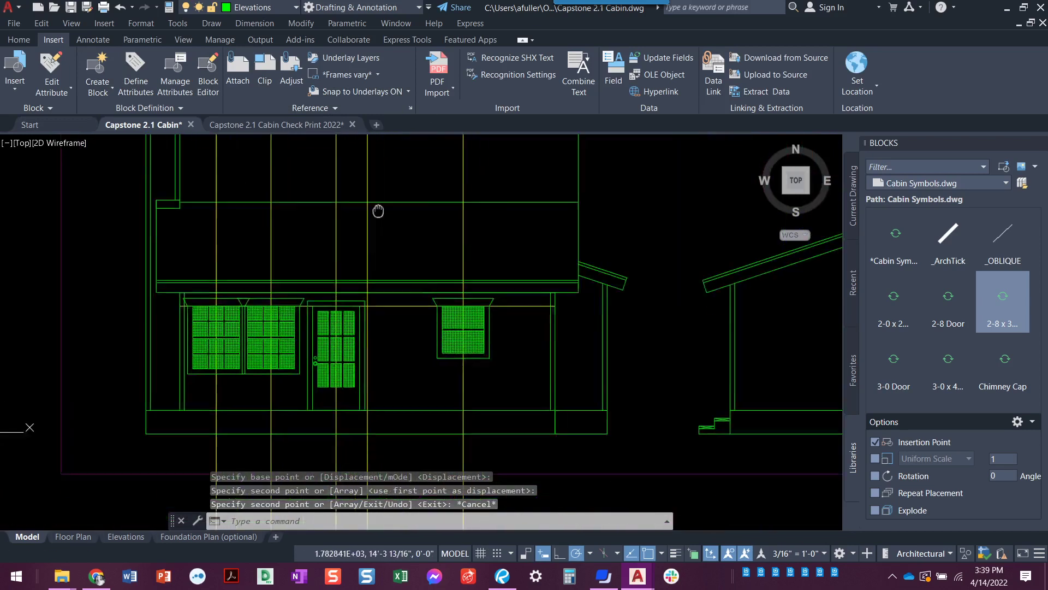
Draw a vertical trim line beside the door, checking against the check print drawing.
left_click(18, 40)
left_click(14, 70)
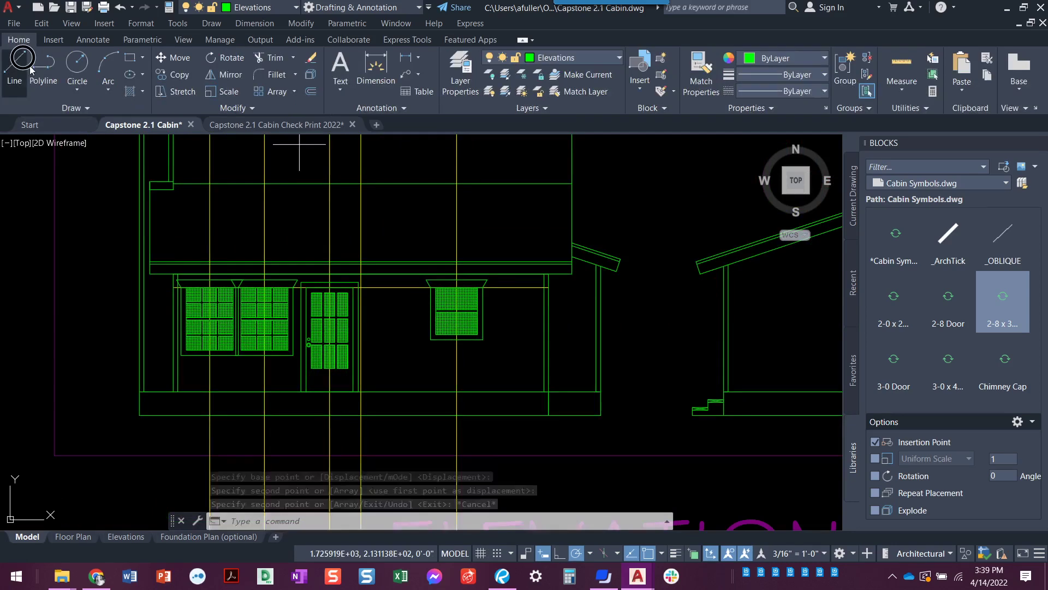
scroll(393, 270, "up", 2)
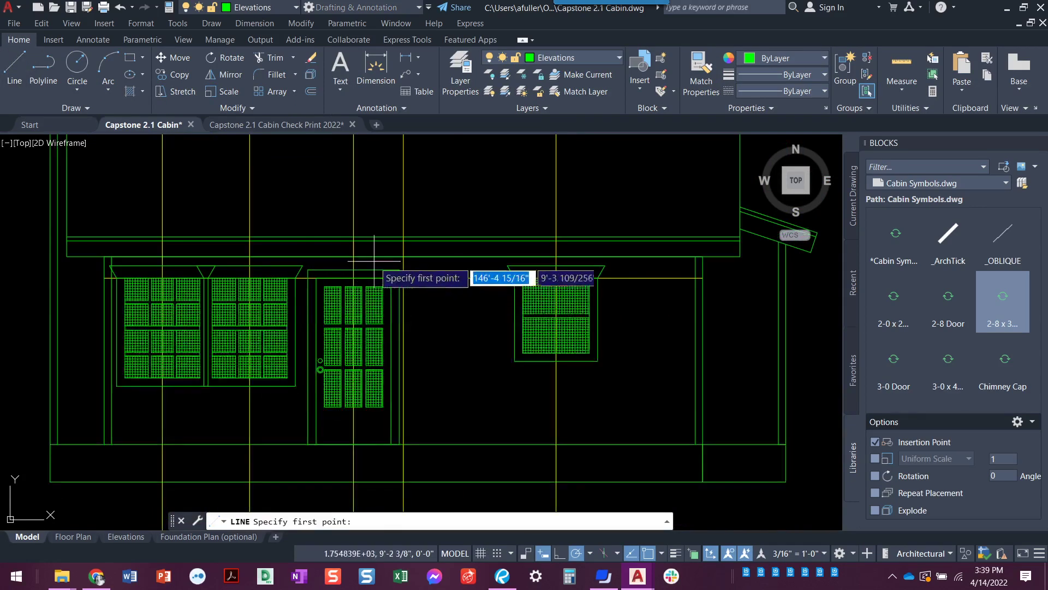
left_click(403, 256)
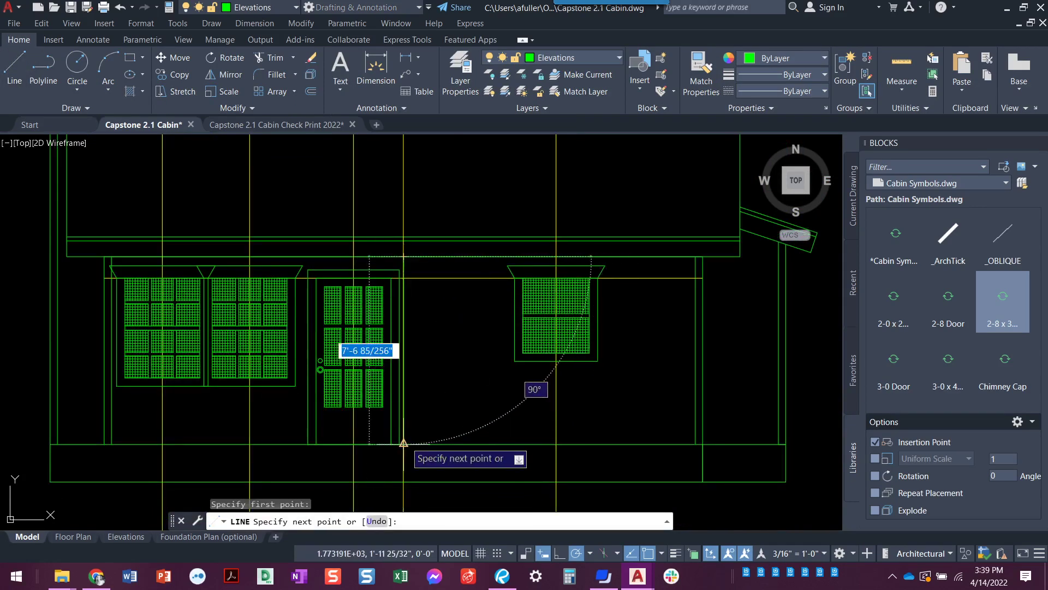
left_click(403, 443)
key("Escape")
key("Escape")
left_click(277, 125)
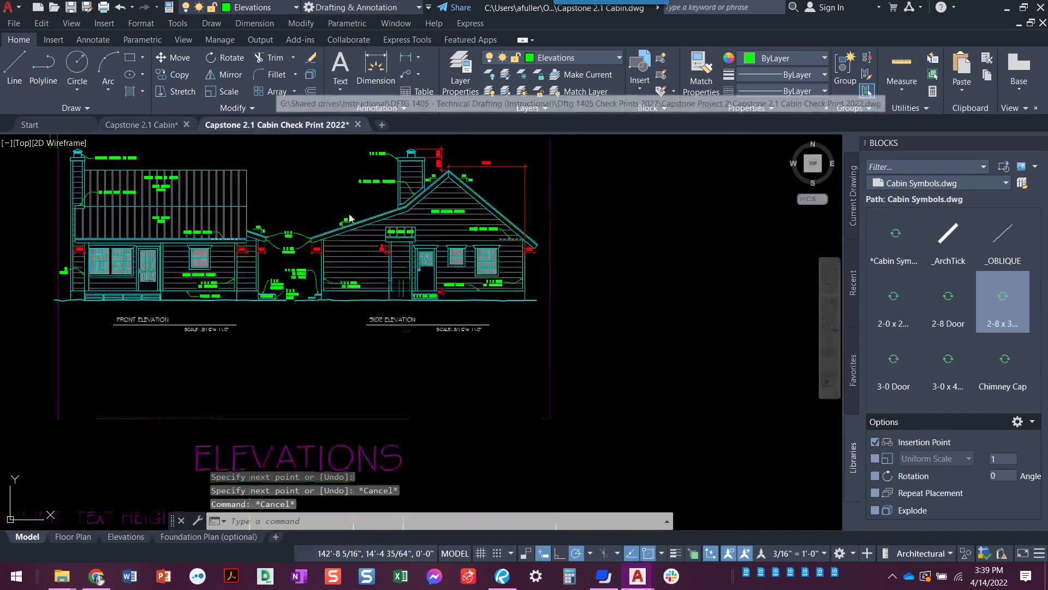
scroll(131, 266, "up", 3)
scroll(98, 254, "up", 2)
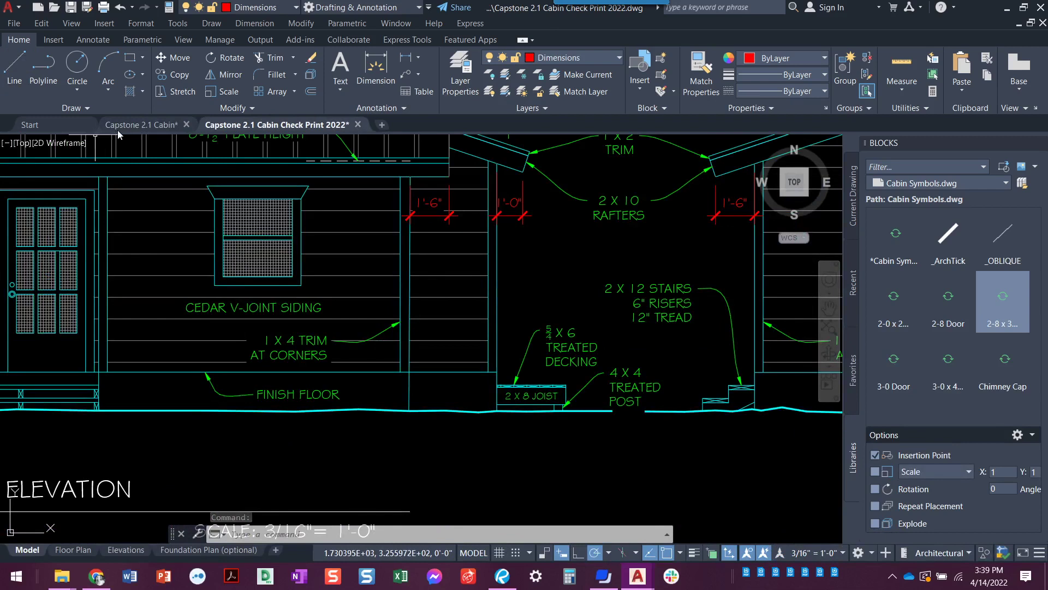
left_click(145, 128)
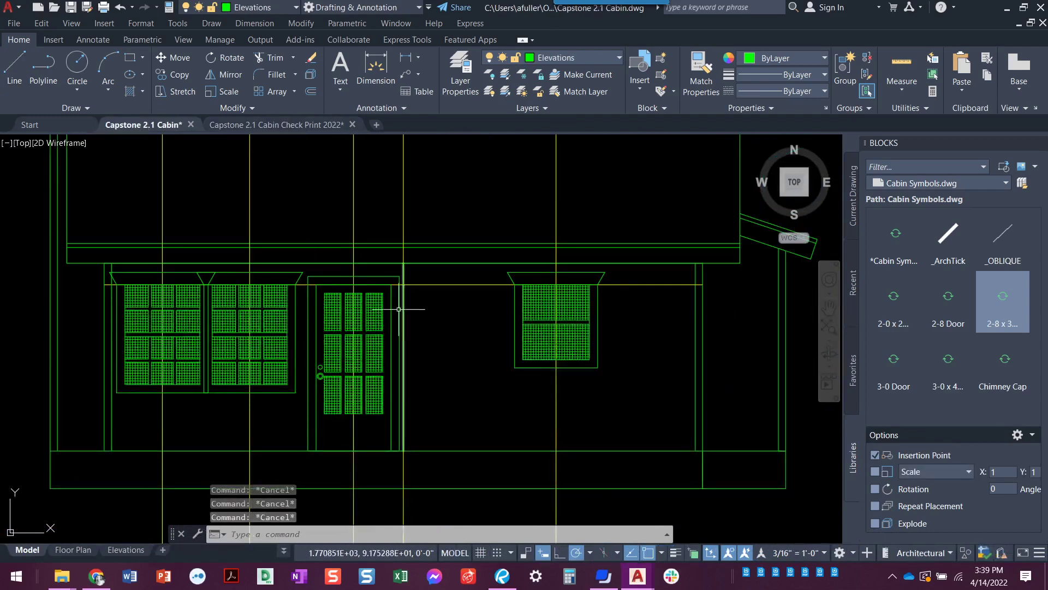
scroll(398, 309, "down", 5)
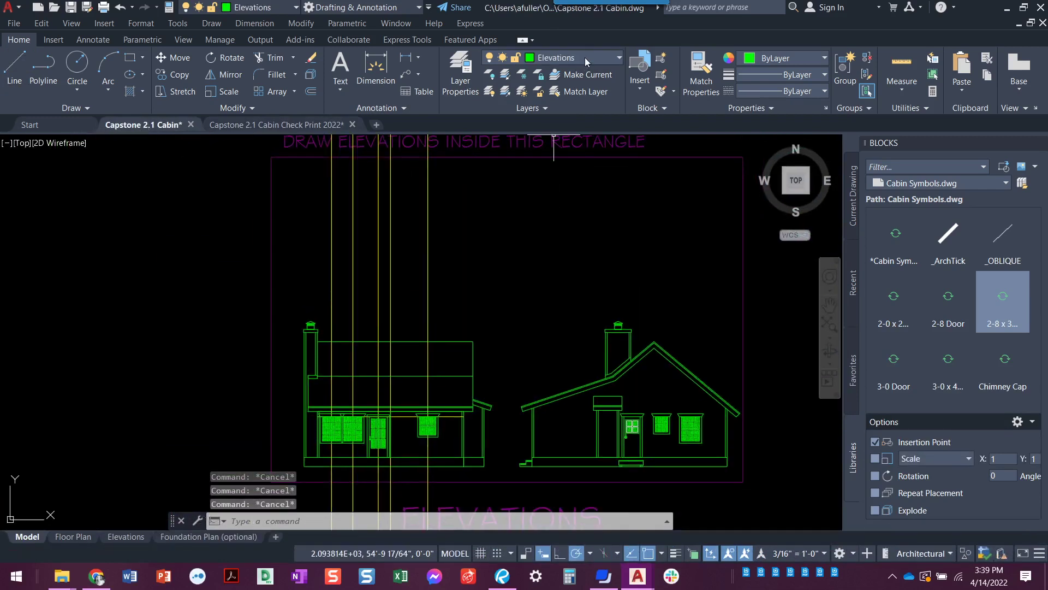
Turn off the yellow Construction layer.
left_click(542, 61)
left_click(491, 89)
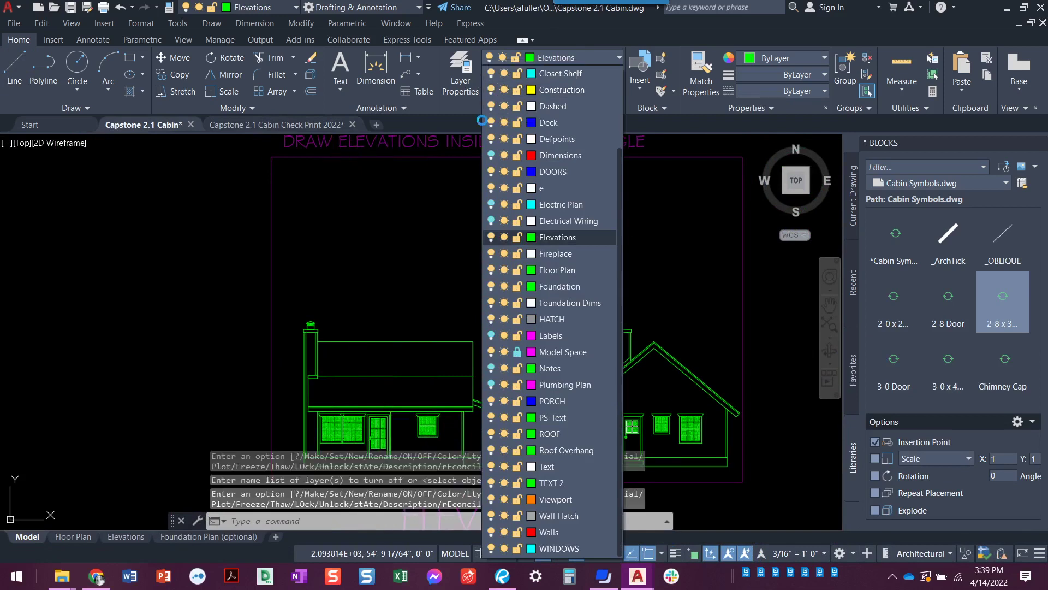
key("Escape")
key("Escape")
scroll(385, 360, "up", 2)
scroll(381, 378, "up", 3)
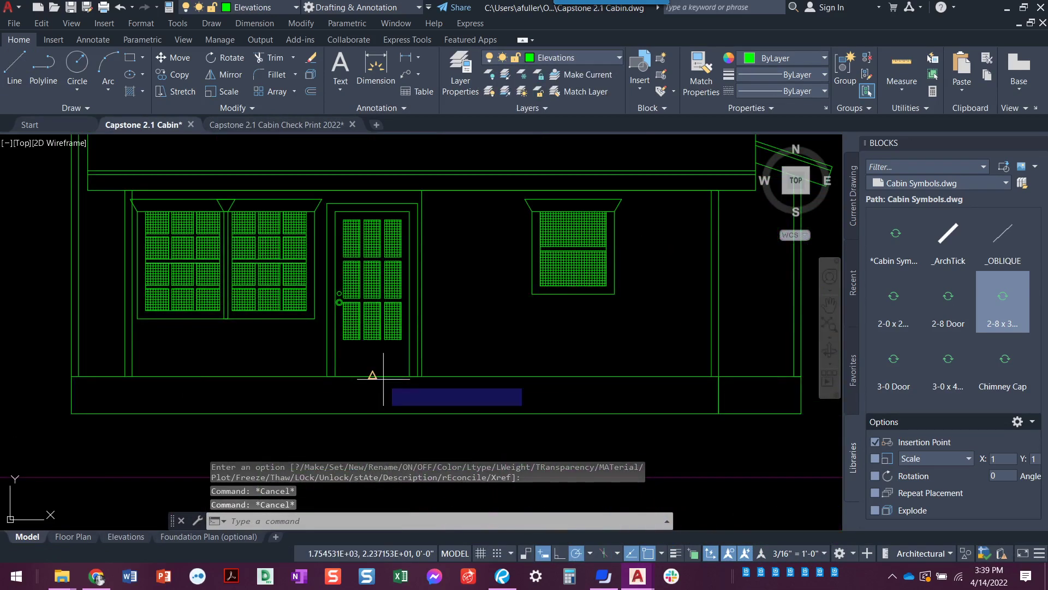
type("o")
Offset the door's trim line by 3.5 and pan to the double windows.
key("Return")
key("Return")
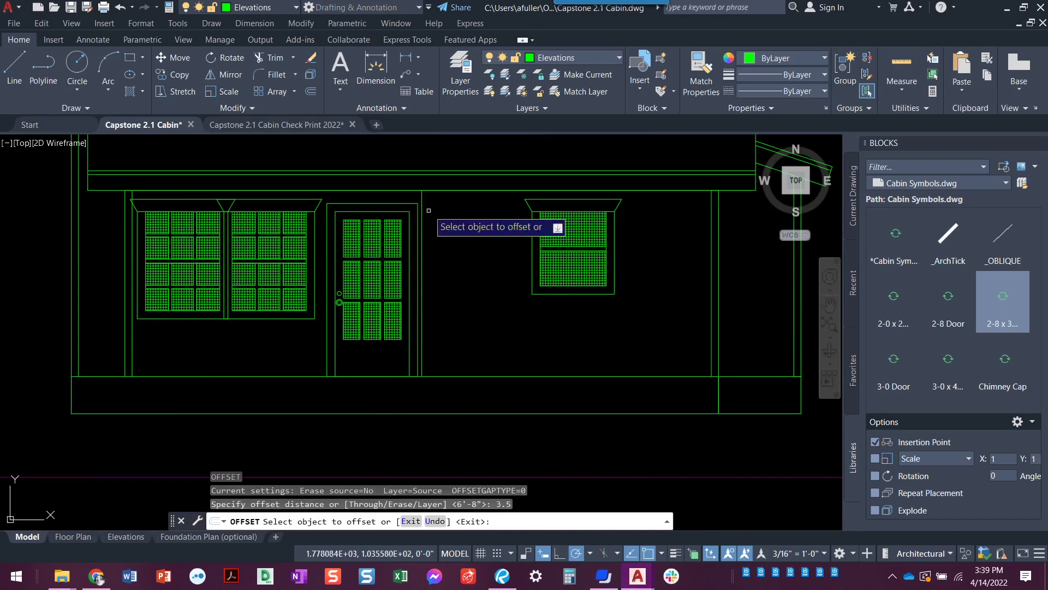
left_click(424, 207)
key("Escape")
key("Escape")
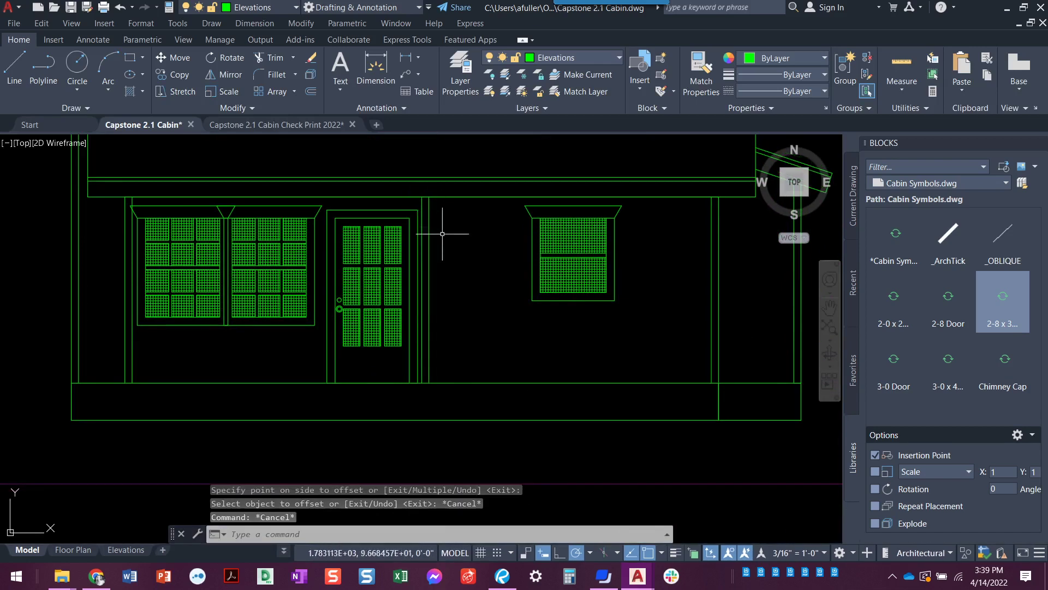
middle_click_drag(440, 250, 547, 261)
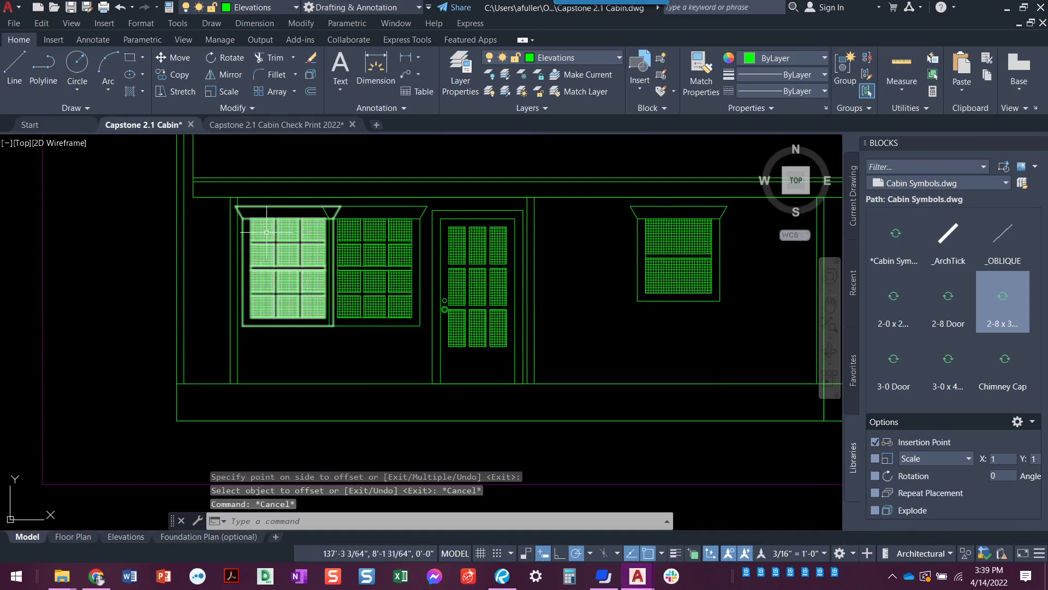
scroll(230, 275, "up", 2)
middle_click_drag(236, 275, 157, 356)
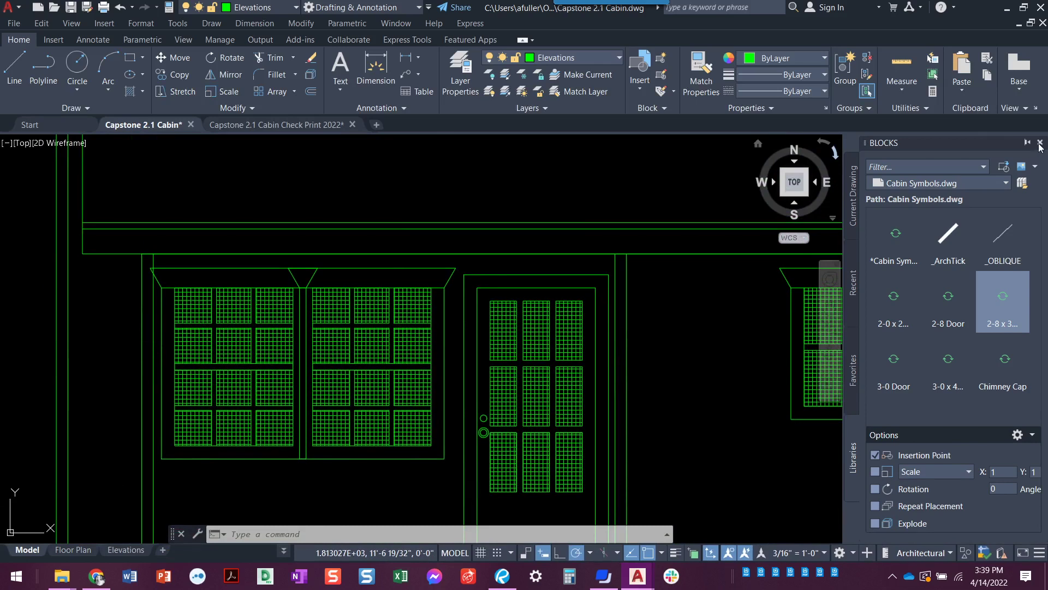
Draw a wipeout over the head trim spanning both double windows.
left_click(1040, 144)
middle_click_drag(188, 357, 104, 347)
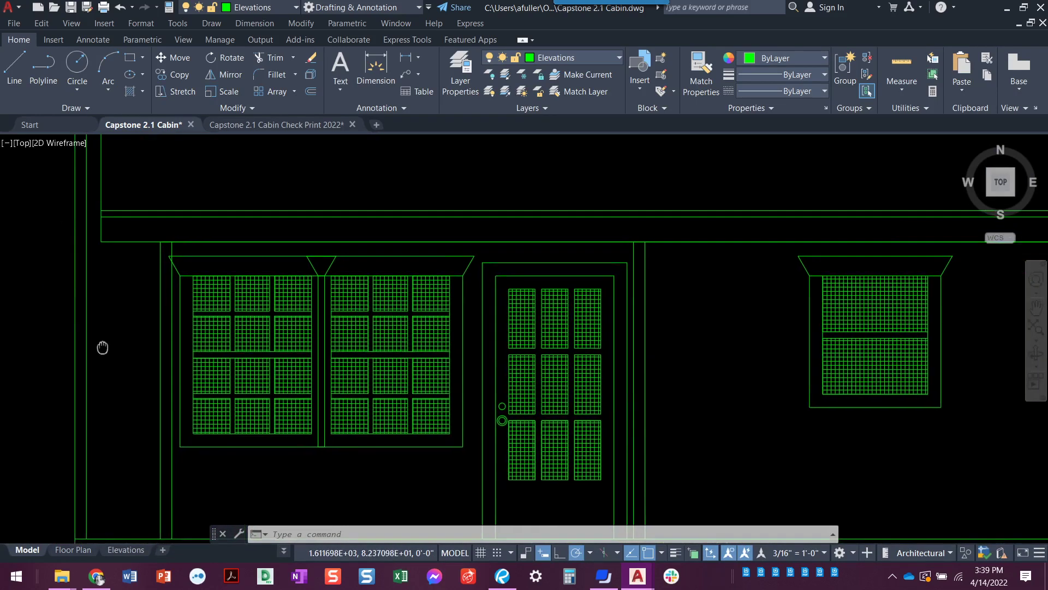
left_click(64, 112)
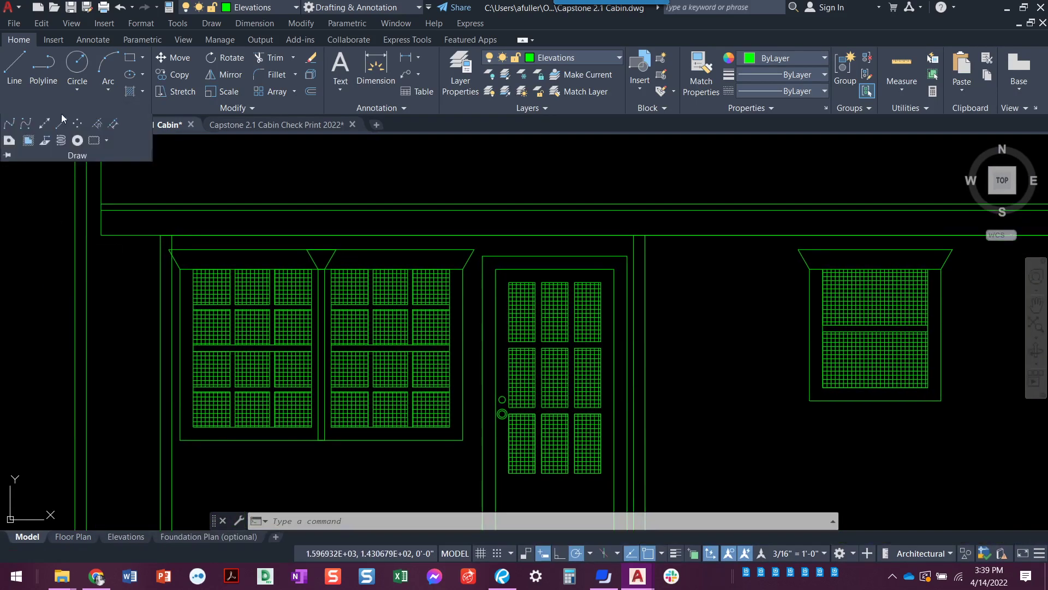
left_click(29, 143)
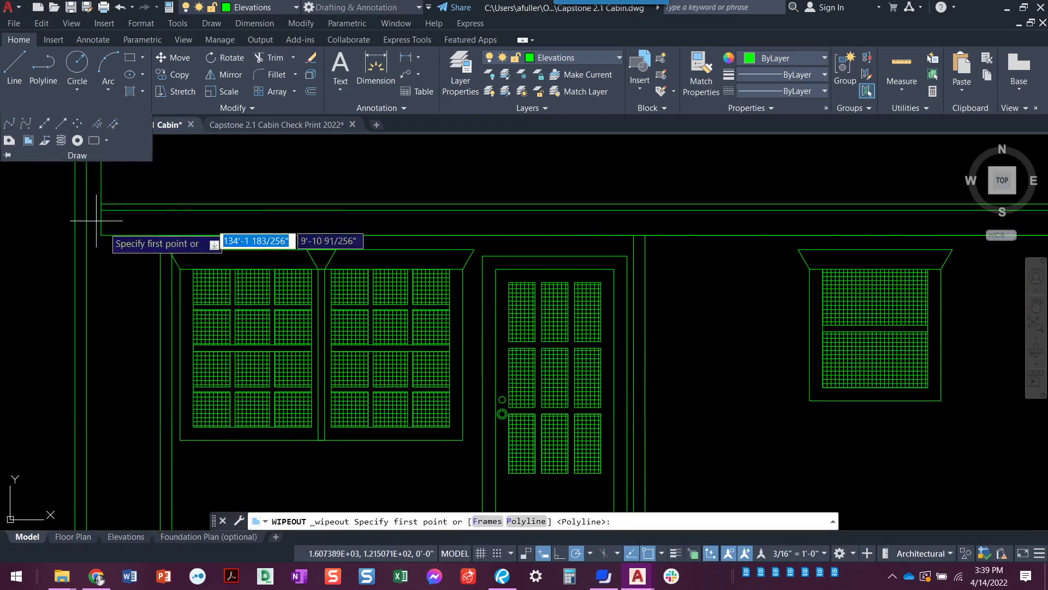
scroll(160, 266, "up", 2)
left_click(170, 241)
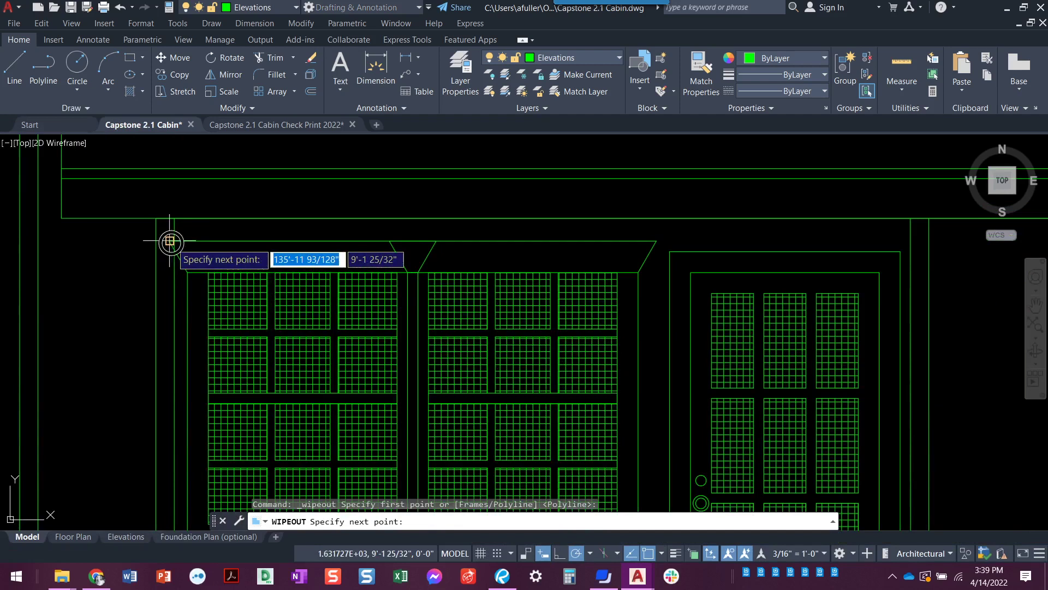
left_click(188, 271)
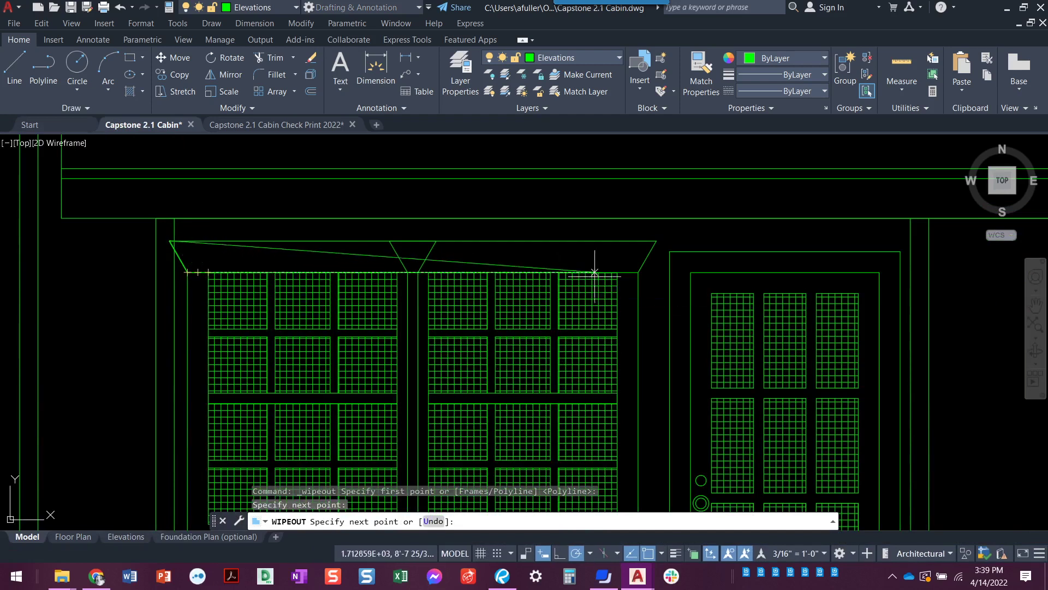
left_click(638, 272)
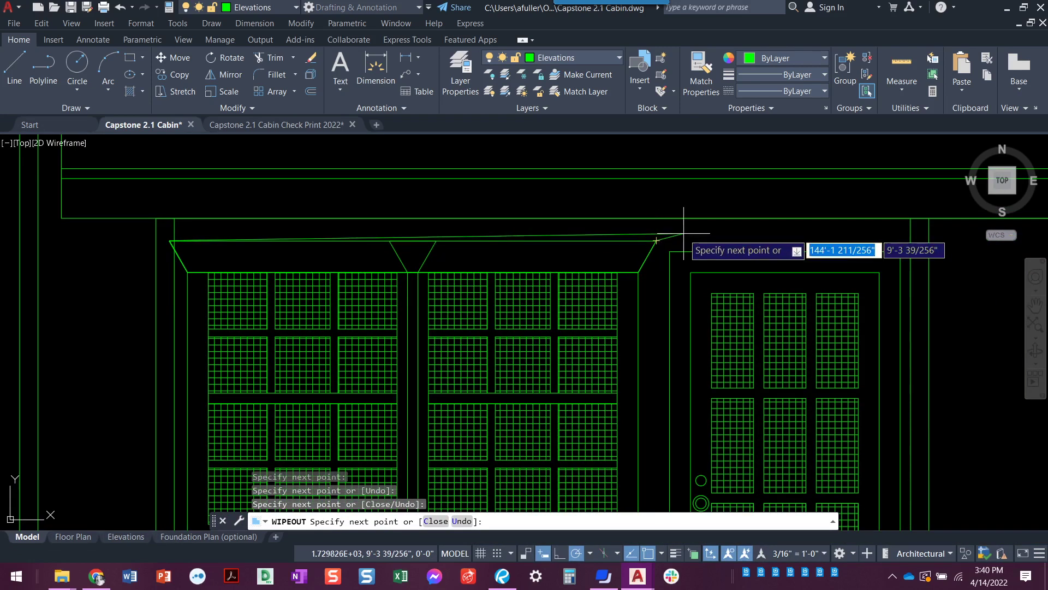
key("Return")
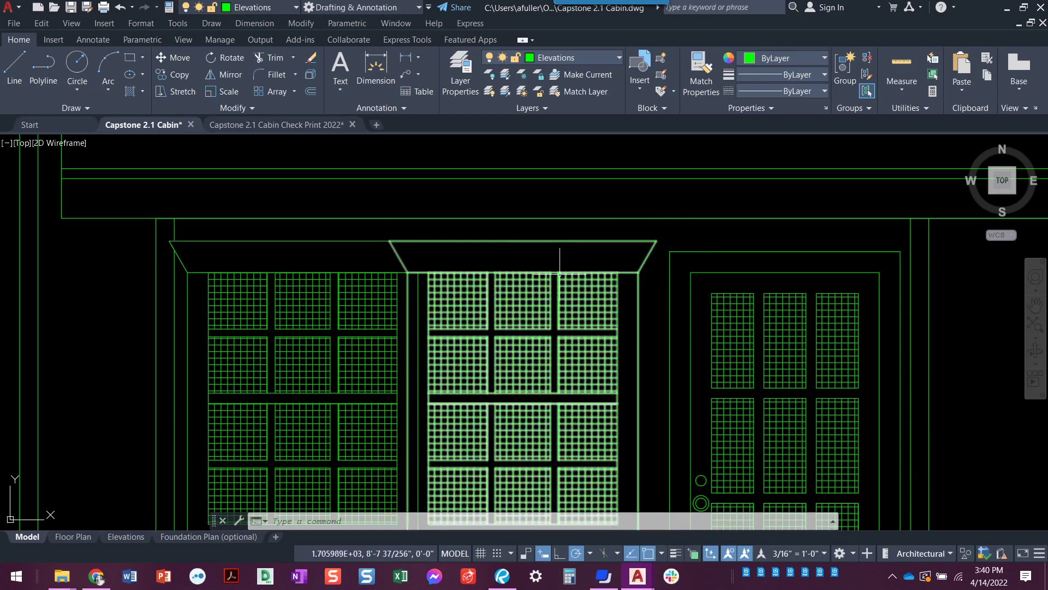
Select and then deselect both window blocks, then pan to the door.
left_click(637, 313)
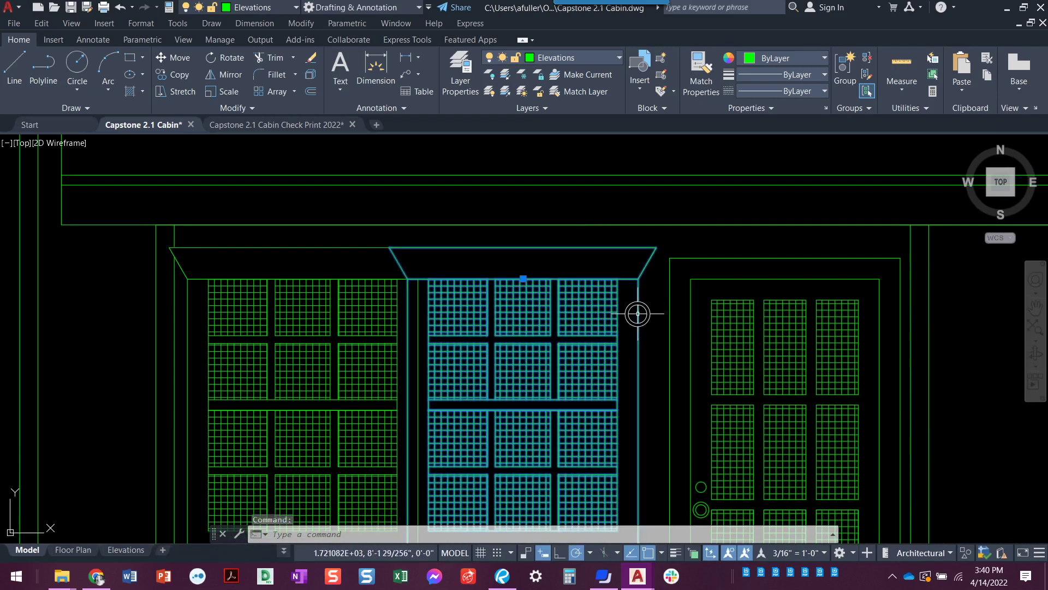
left_click(188, 310)
key("Escape")
key("Escape")
key("Escape")
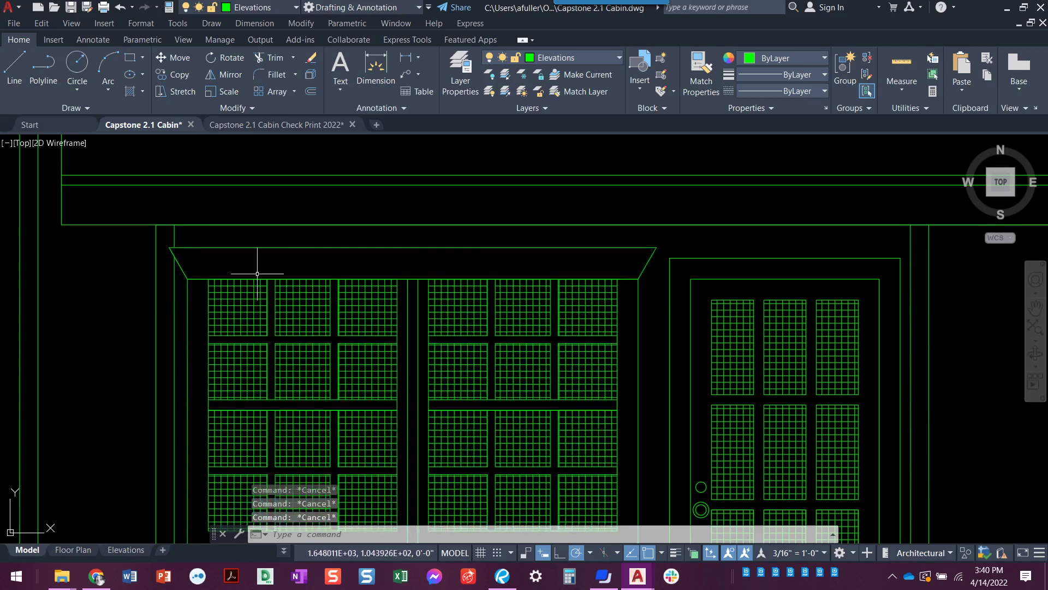
scroll(481, 293, "down", 2)
mouse_move(481, 292)
middle_mouse_down()
mouse_move(563, 347)
mouse_move(542, 324)
middle_mouse_up()
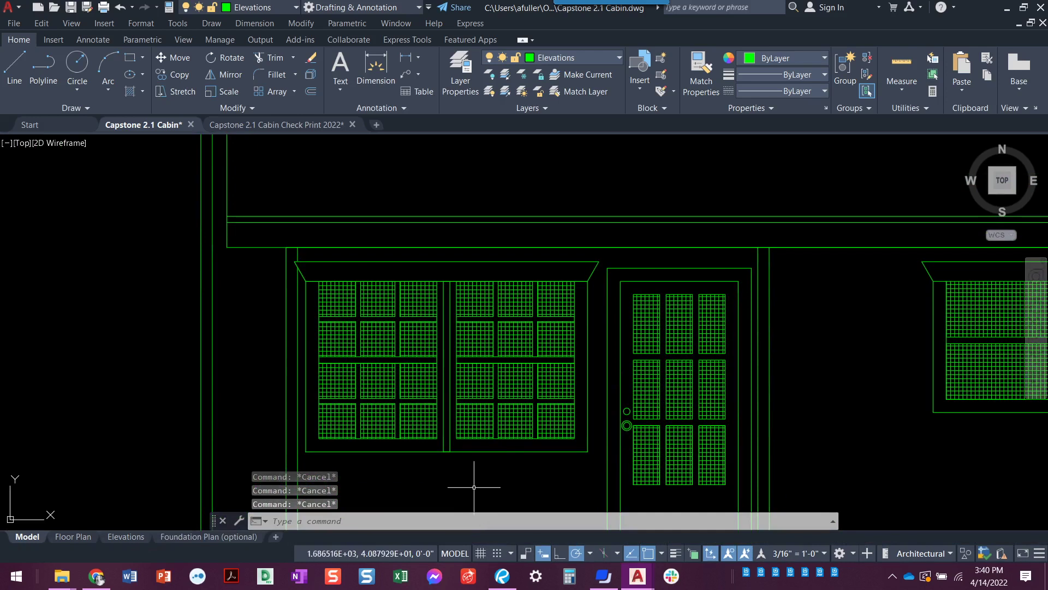
Draw a wipeout outlining the inner frame edges between the two windows.
left_click(52, 104)
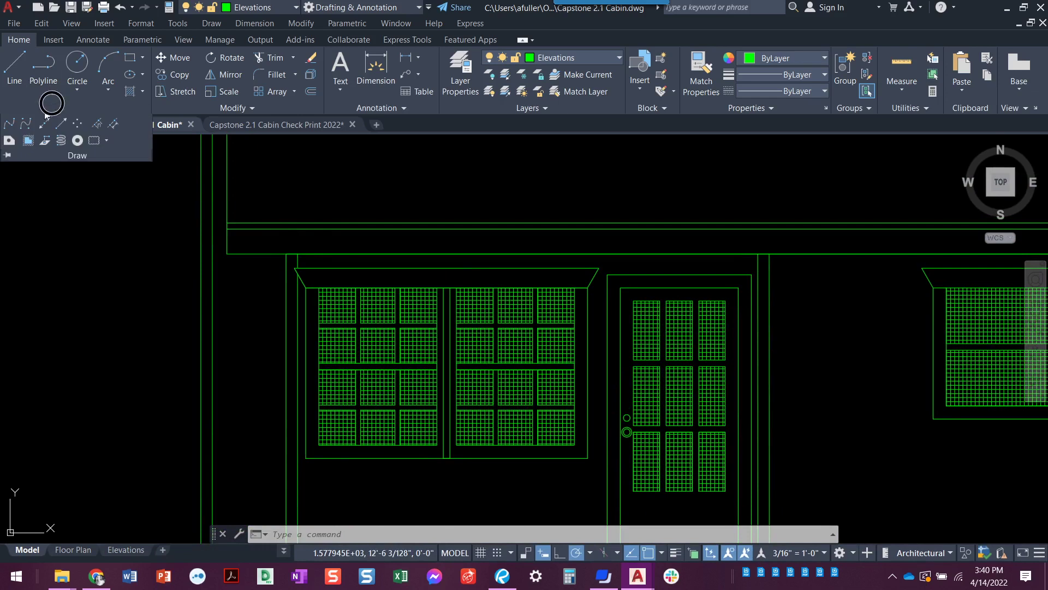
left_click(30, 142)
middle_click_drag(259, 311, 214, 288)
scroll(214, 289, "up", 2)
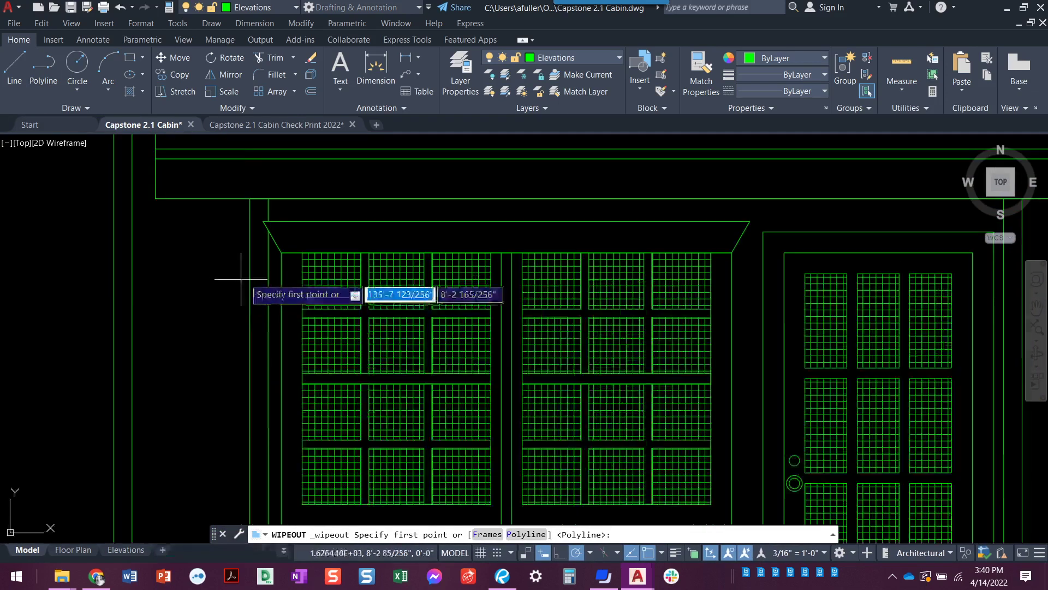
left_click(279, 252)
left_click(303, 252)
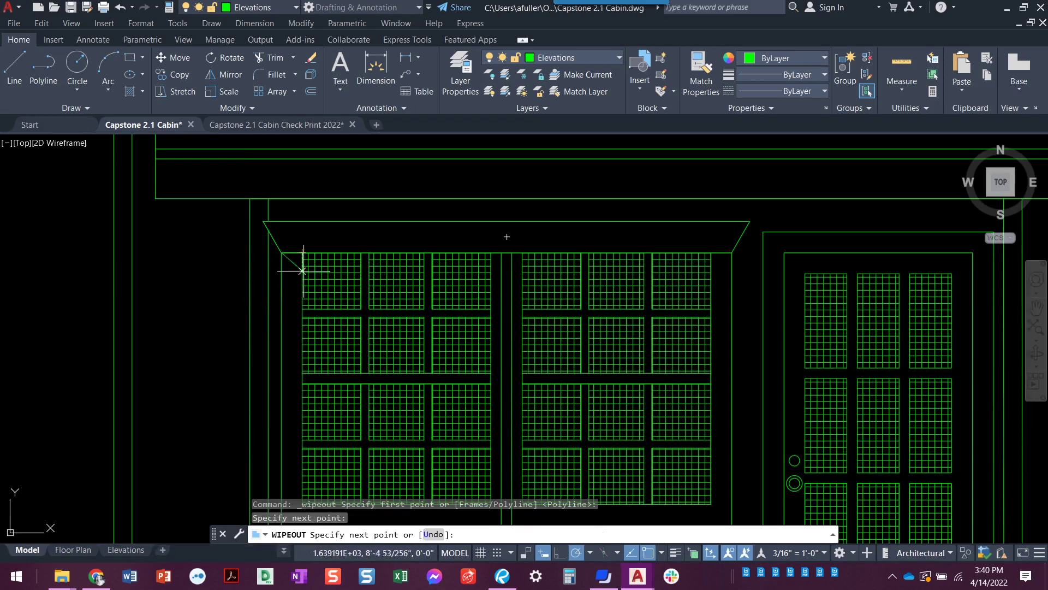
middle_click_drag(300, 265, 273, 150)
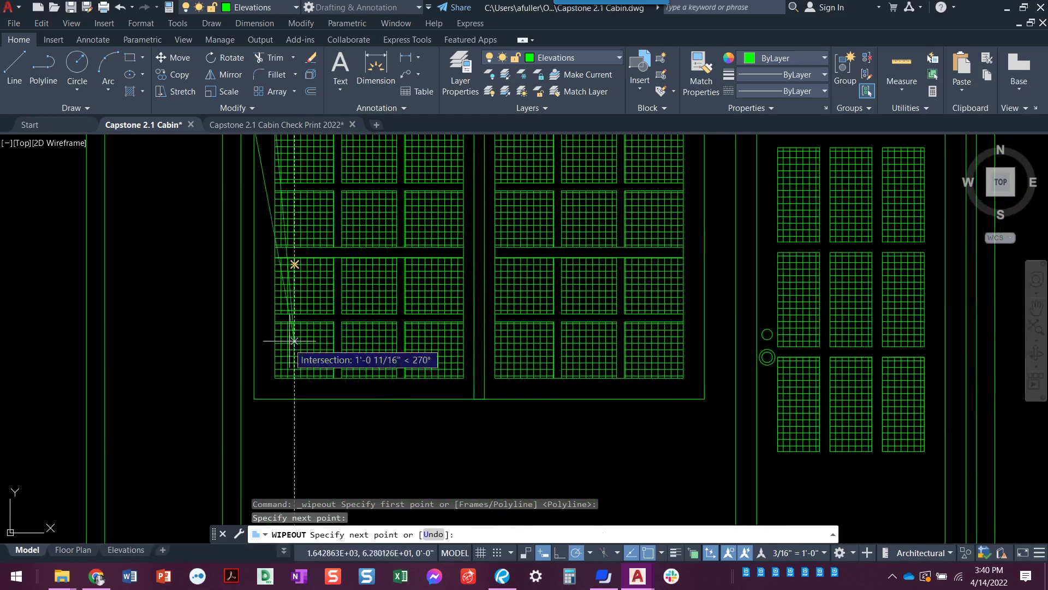
left_click(273, 375)
left_click(463, 378)
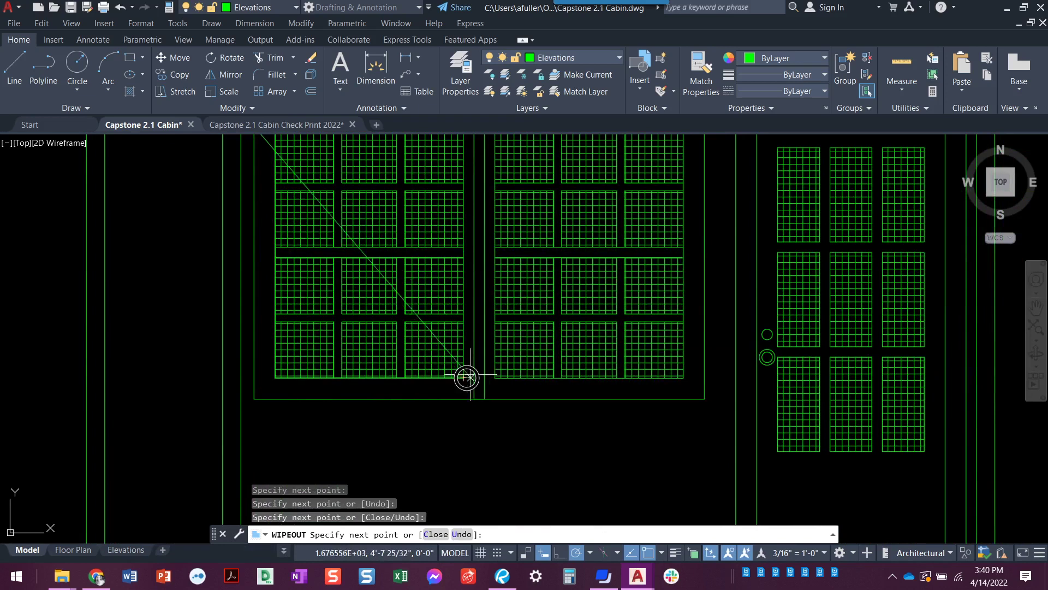
scroll(474, 287, "down", 1)
scroll(397, 311, "up", 1)
scroll(415, 286, "up", 1)
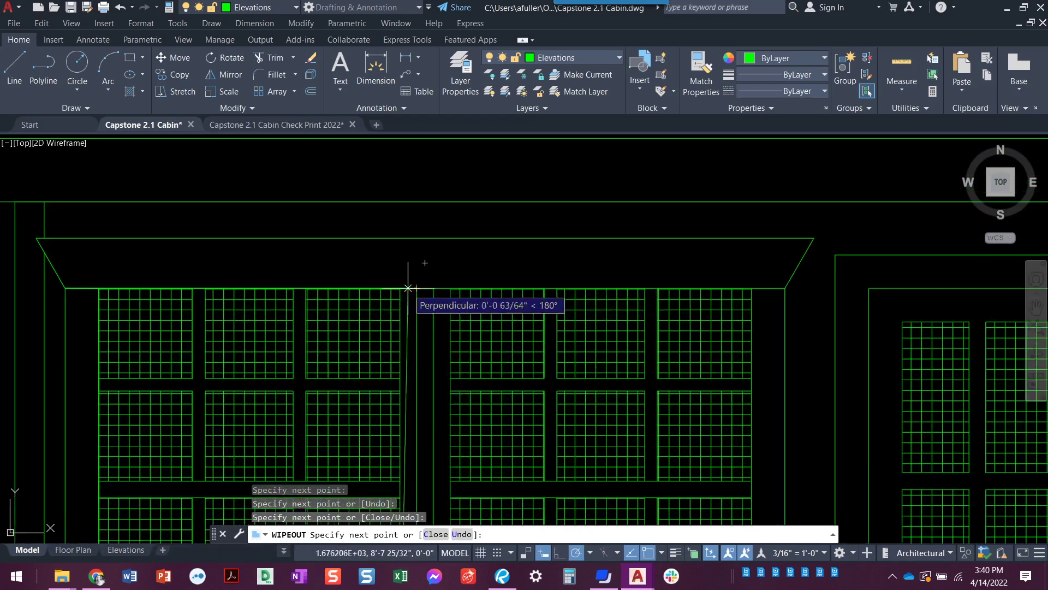
left_click(417, 289)
left_click(451, 289)
scroll(448, 385, "down", 1)
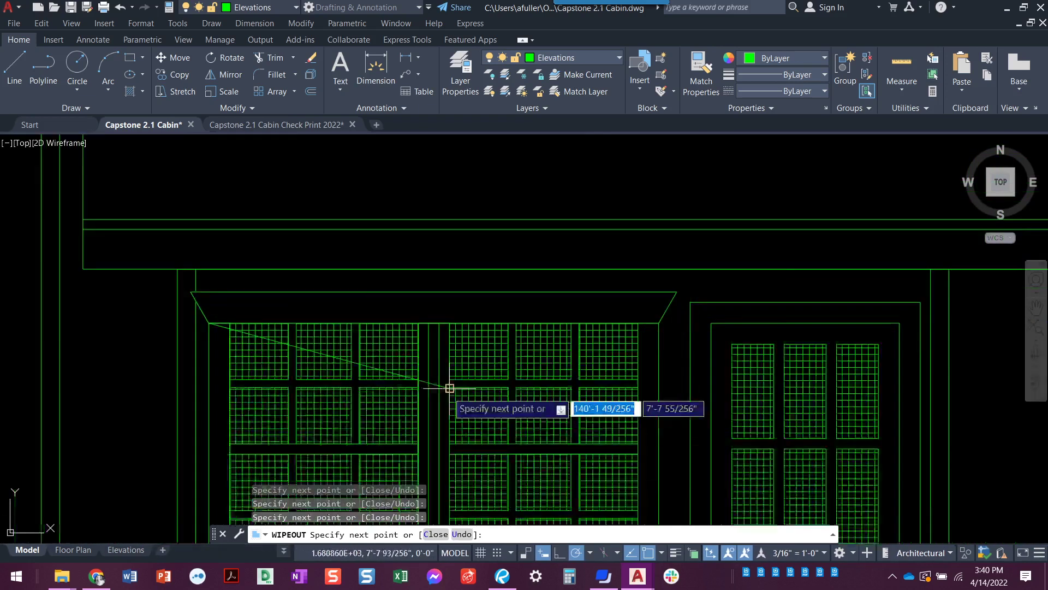
scroll(462, 169, "up", 2)
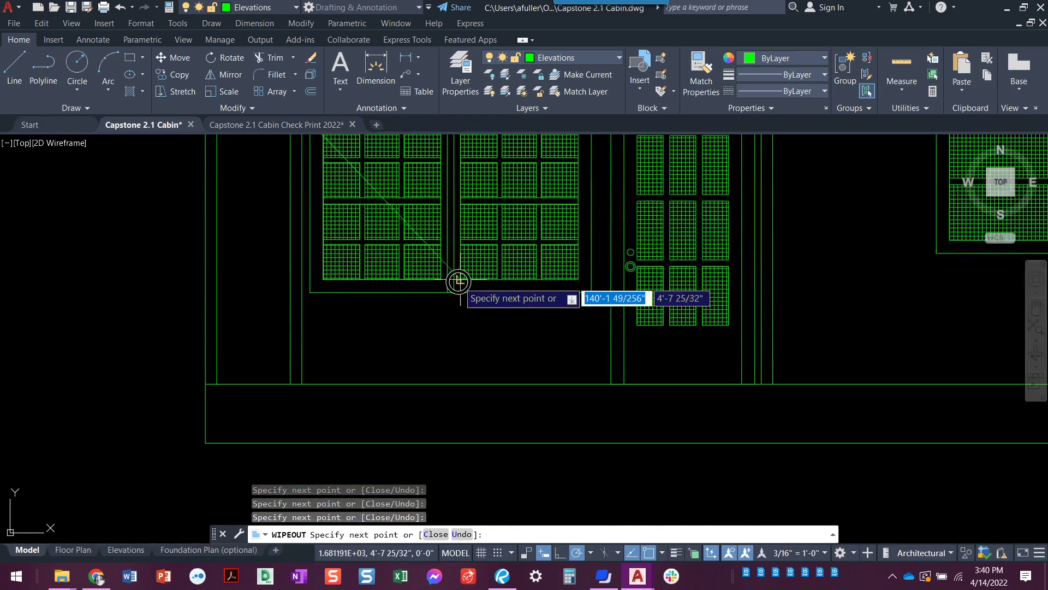
middle_click_drag(578, 243, 522, 422)
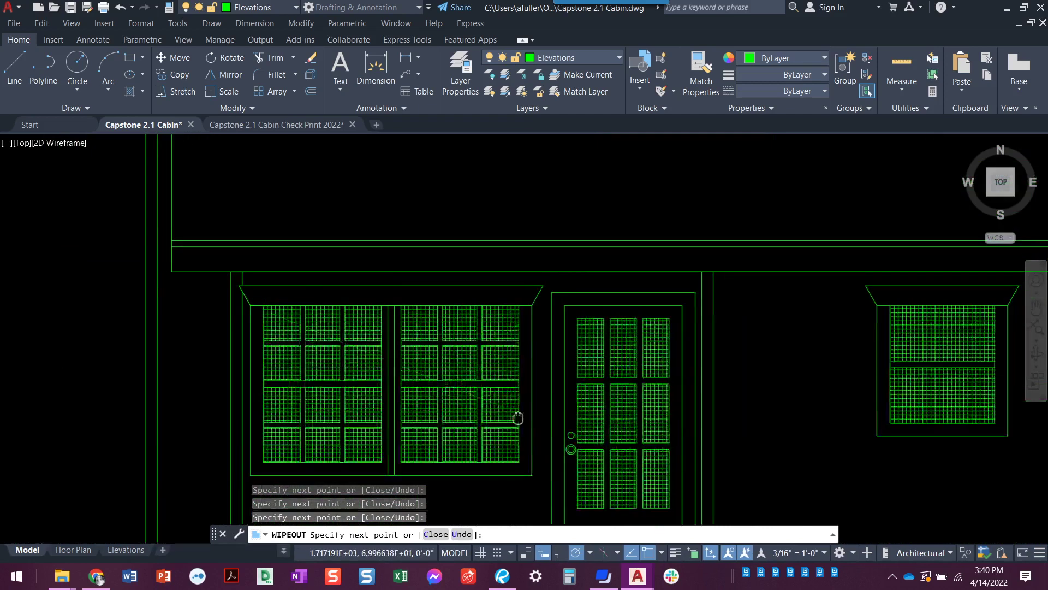
scroll(503, 301, "up", 3)
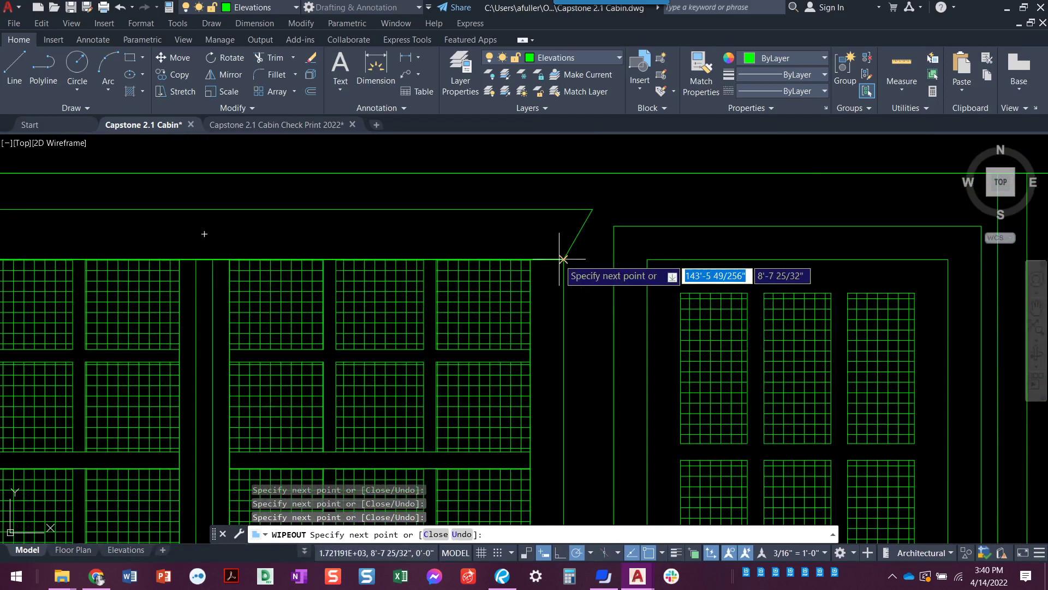
scroll(562, 257, "down", 3)
middle_click_drag(585, 386, 574, 253)
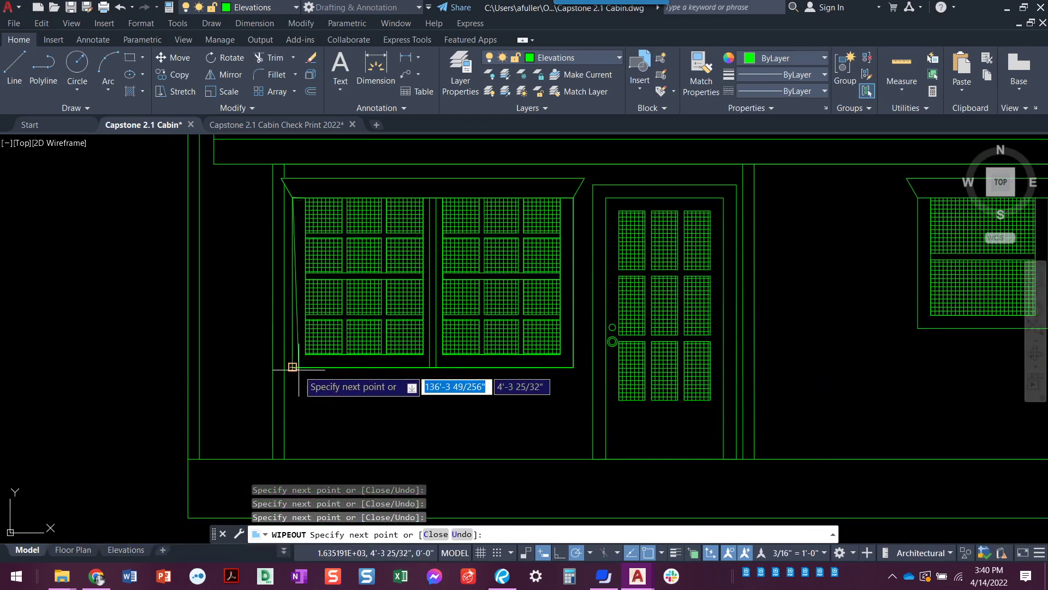
key("Return")
middle_click_drag(170, 354, 134, 381)
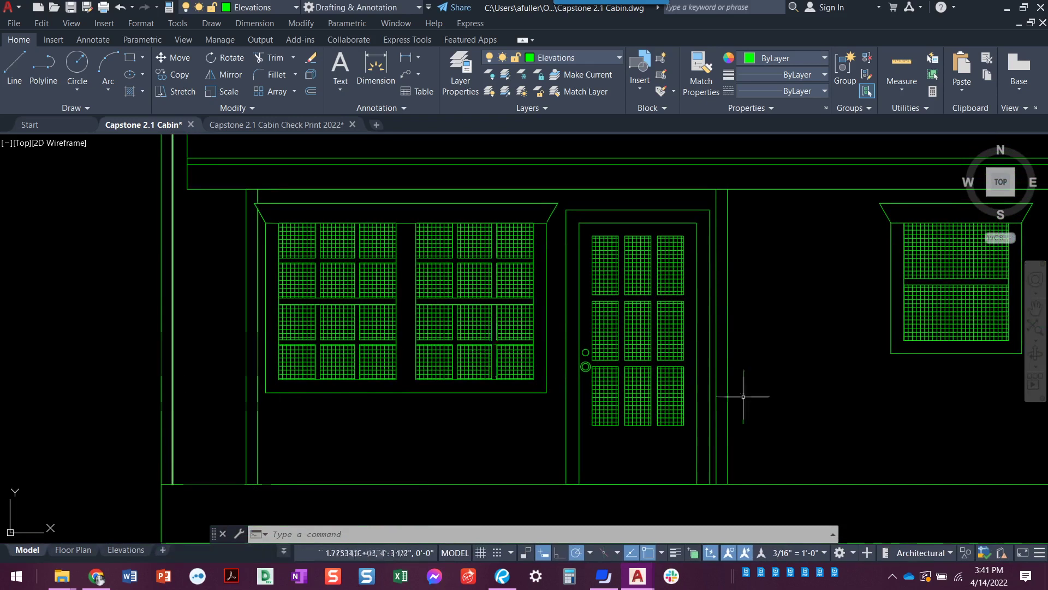
scroll(744, 398, "down", 3)
scroll(800, 402, "down", 2)
Pan to show the side elevation beside the front elevation.
mouse_move(695, 417)
middle_mouse_down()
mouse_move(618, 440)
mouse_move(292, 429)
mouse_move(334, 442)
middle_mouse_up()
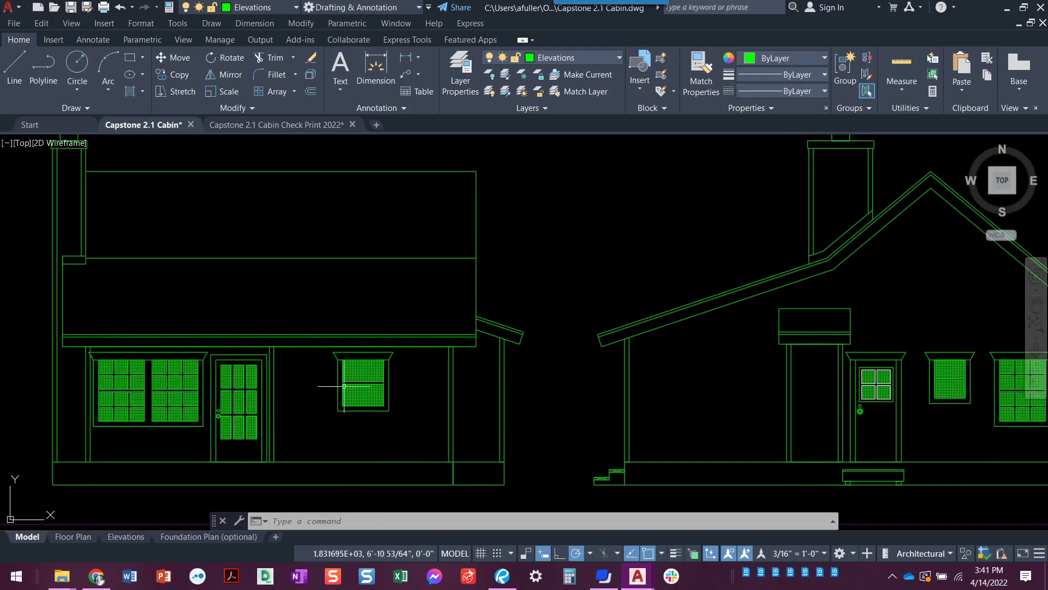
left_click(283, 125)
scroll(380, 409, "down", 2)
scroll(381, 419, "down", 2)
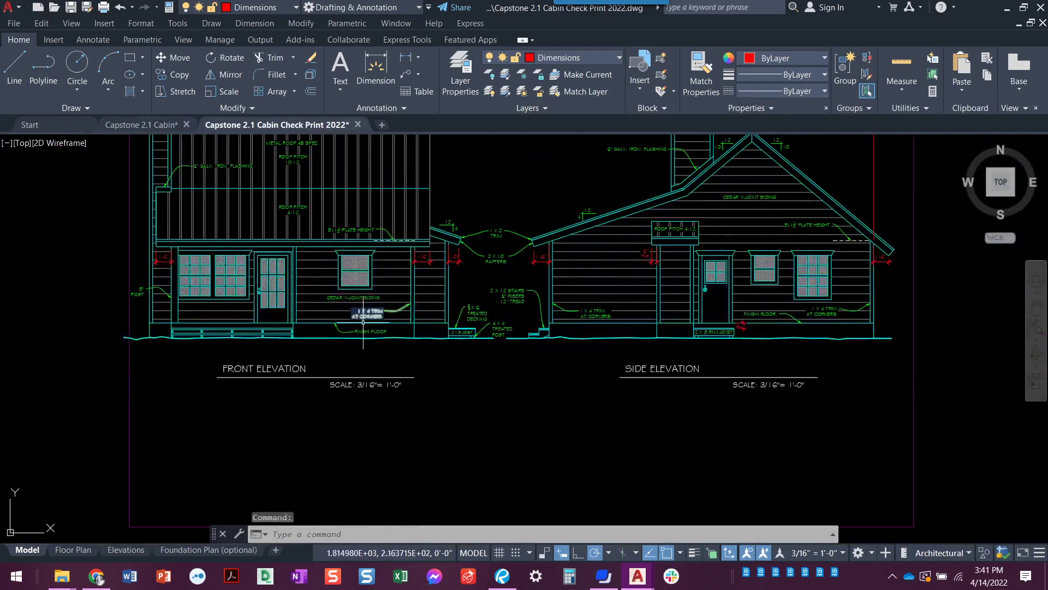
scroll(380, 427, "down", 2)
scroll(381, 435, "down", 1)
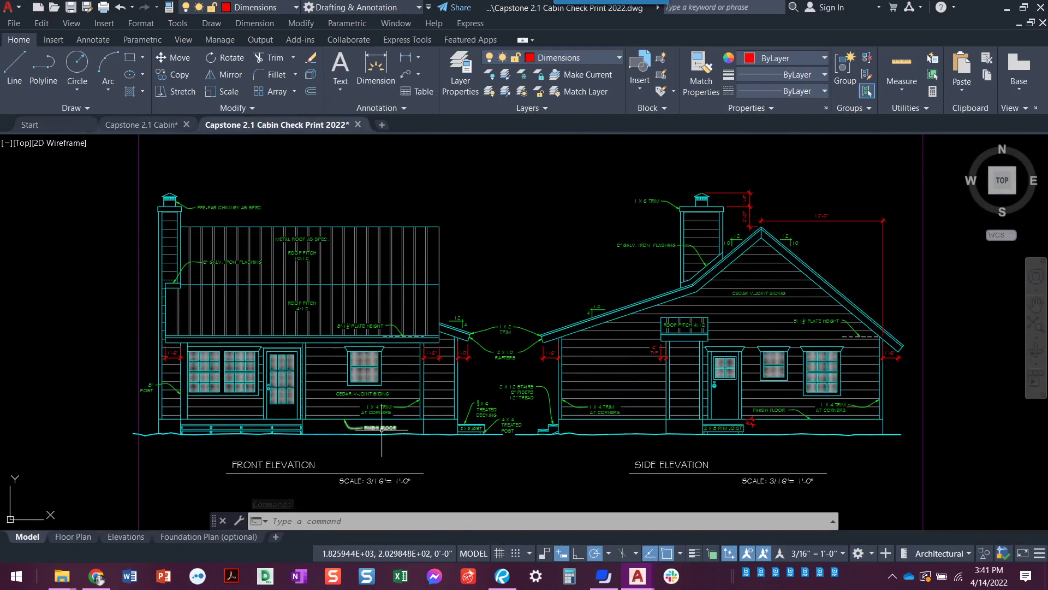
middle_click_drag(457, 452, 429, 450)
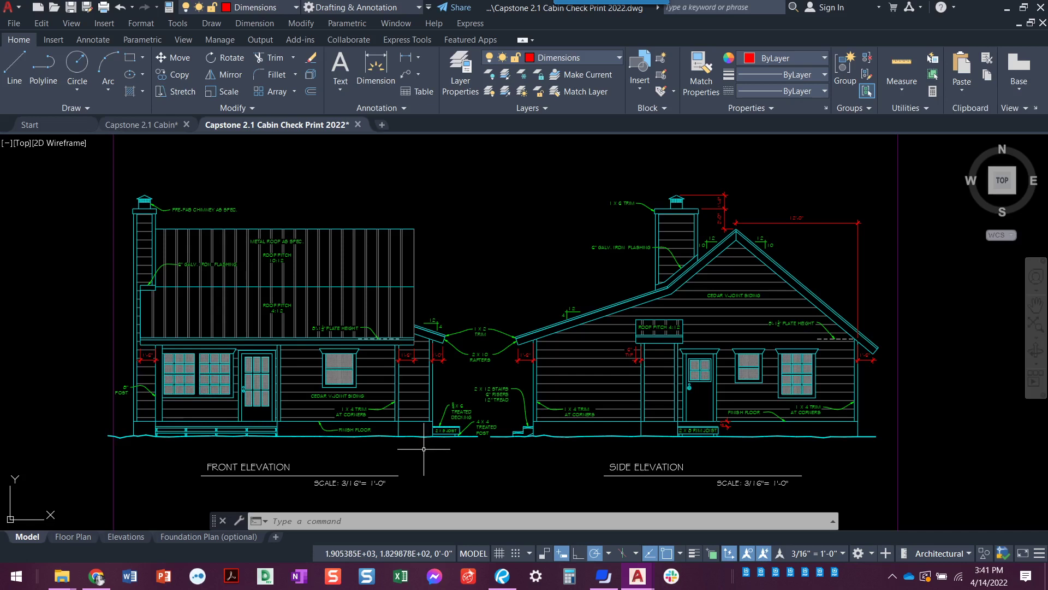
middle_click_drag(421, 448, 386, 453)
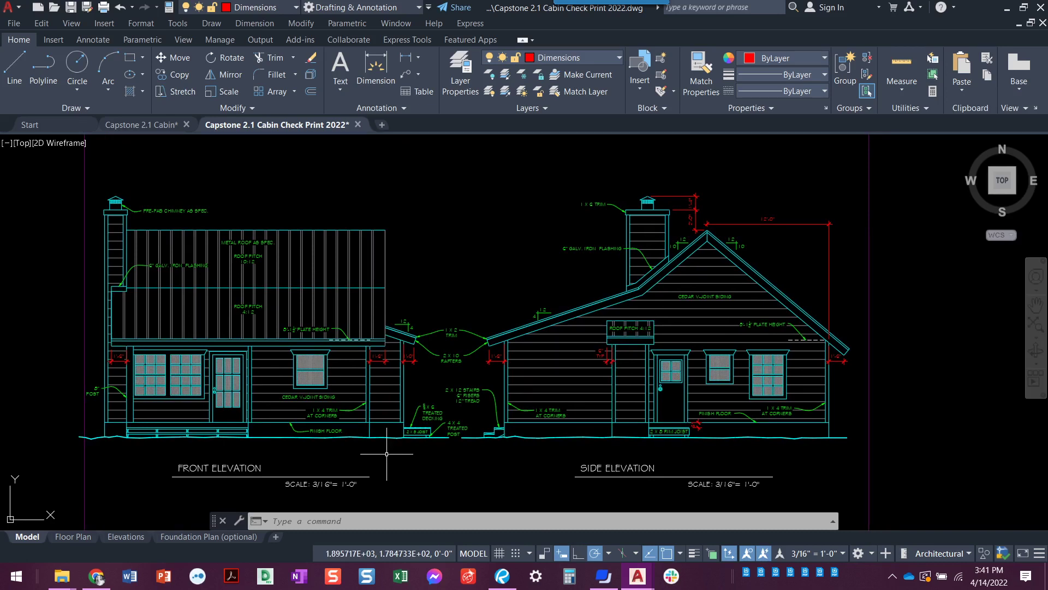
left_click(157, 125)
middle_click(276, 339)
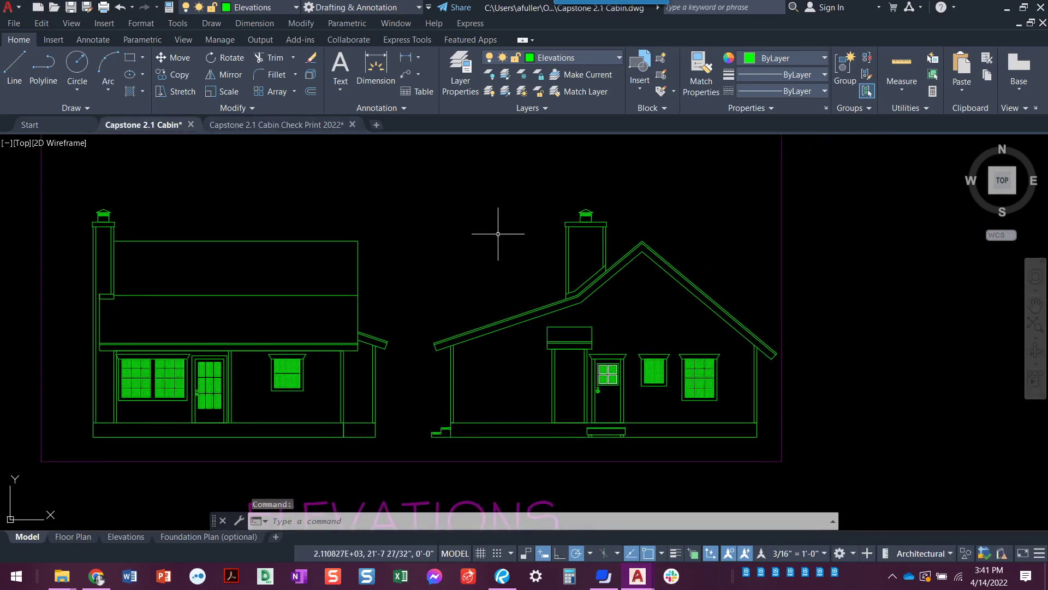